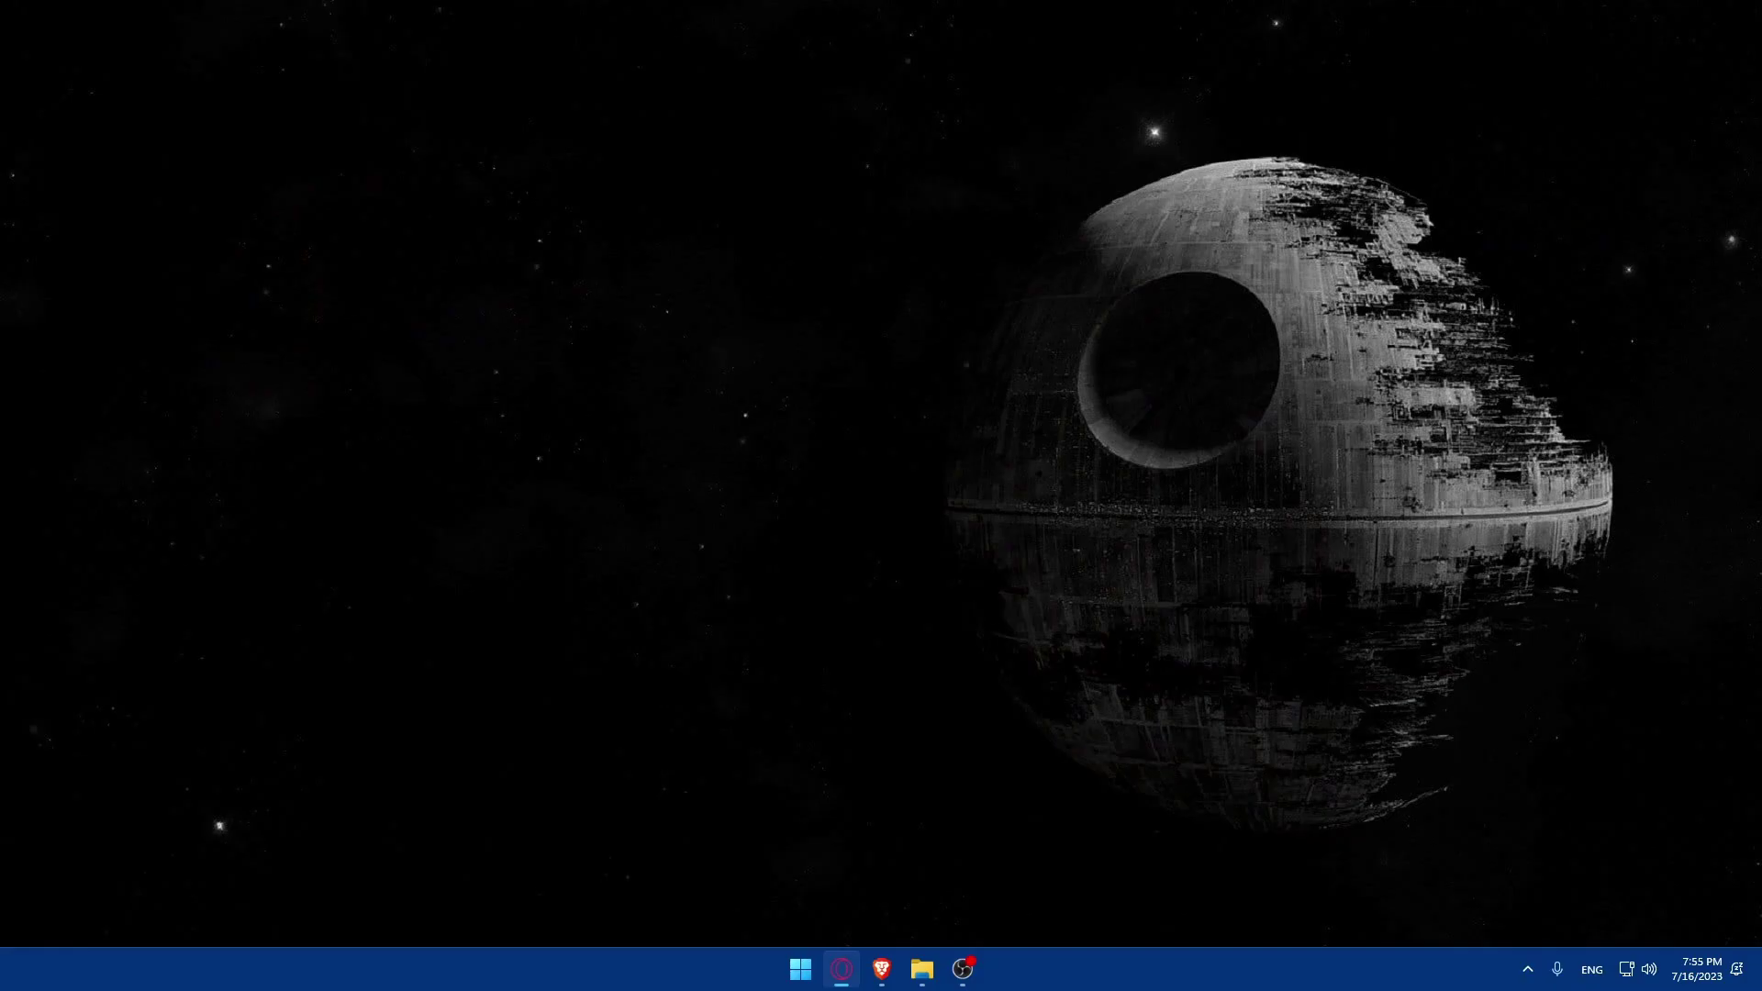
# - Search Google for 'facebook pixel' in a new Brave window
pyautogui.click(882, 969)
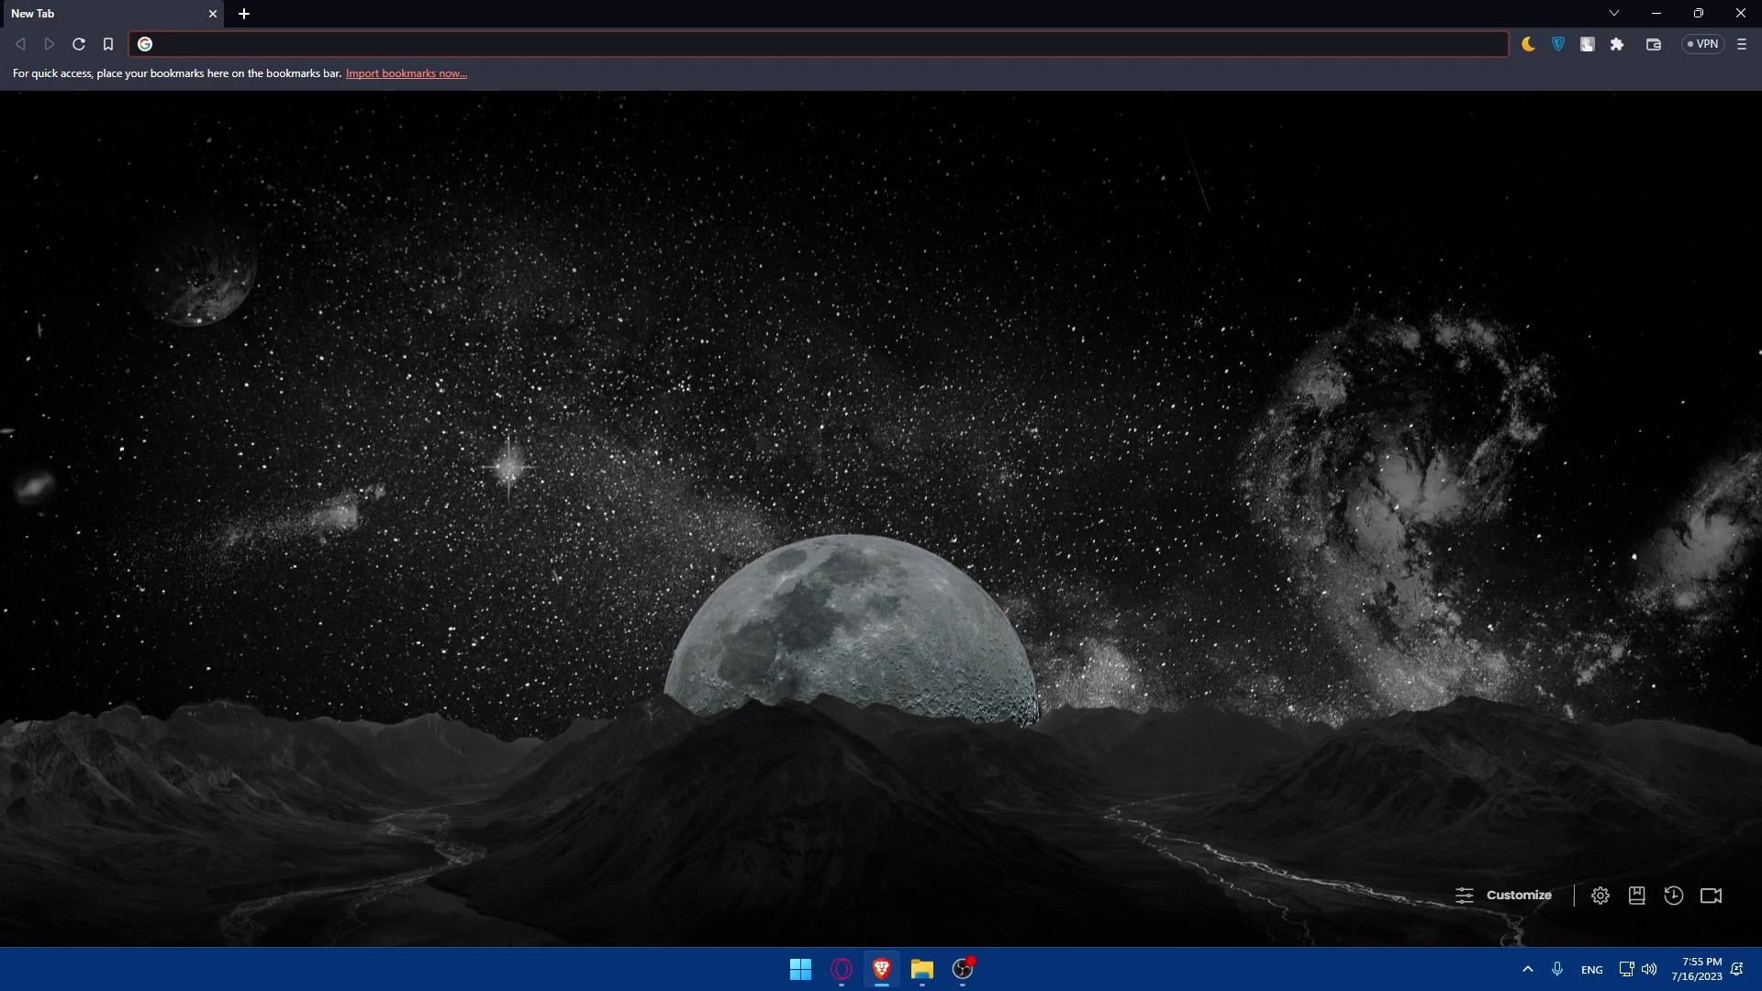
pyautogui.write('--')
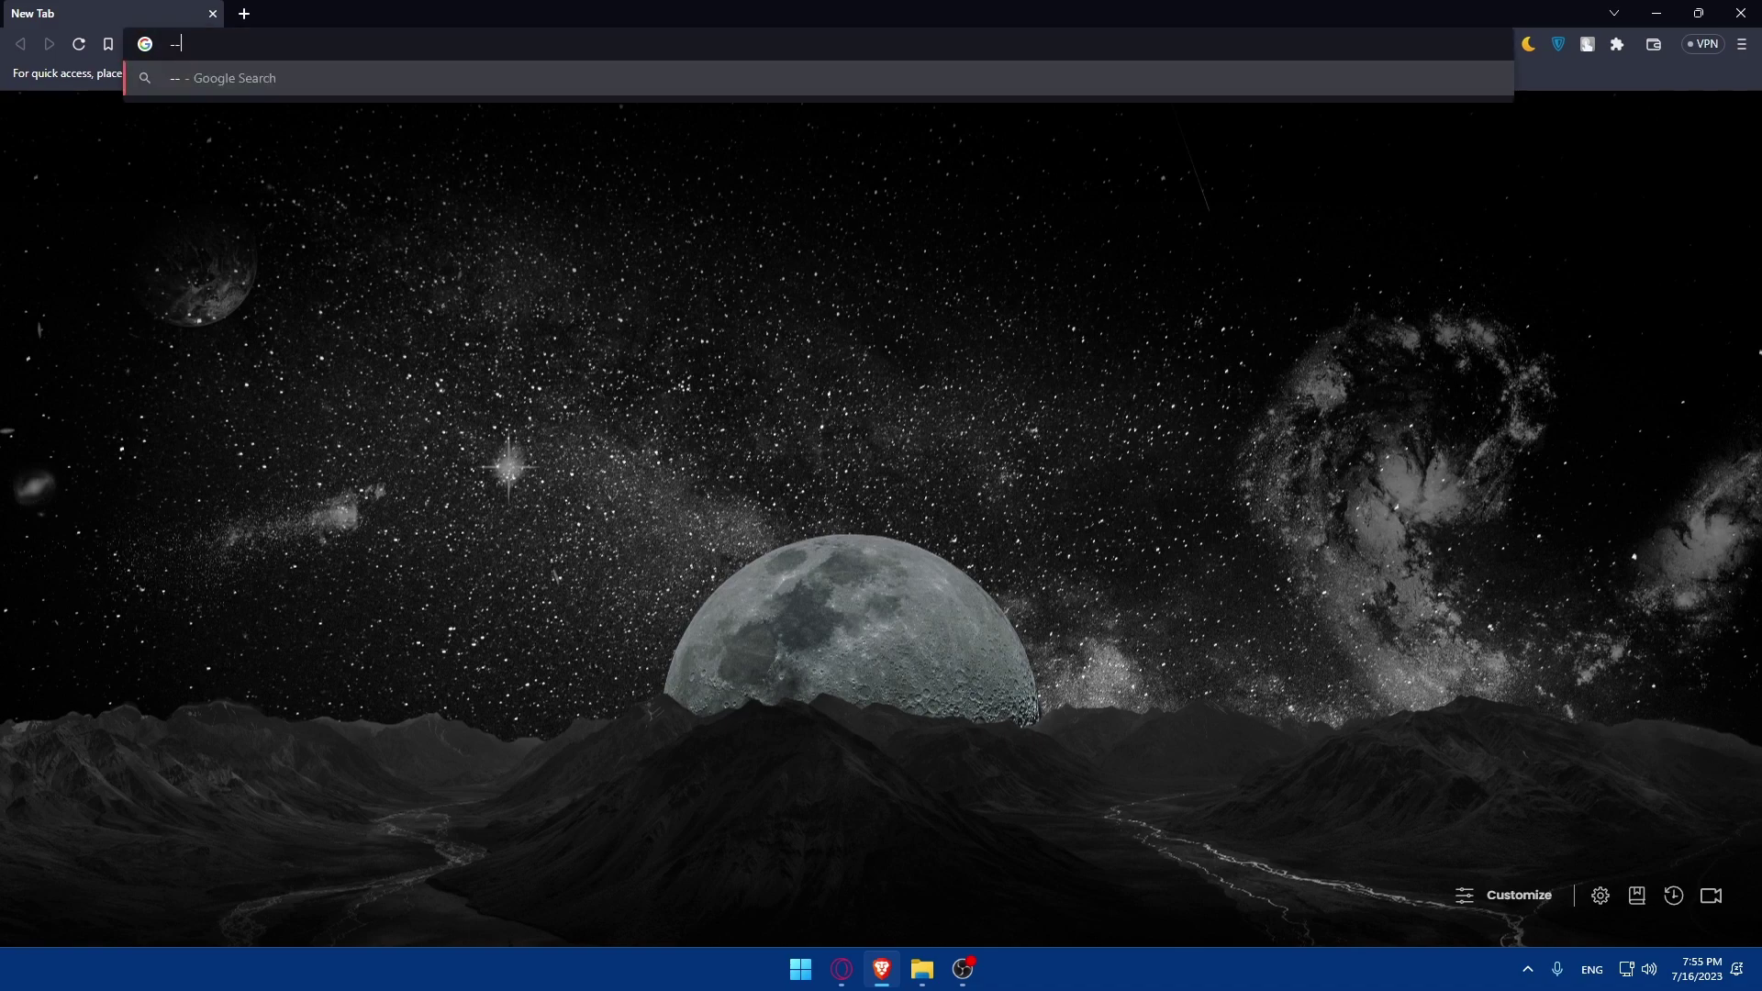
pyautogui.press('BackSpace')
pyautogui.press('BackSpace')
pyautogui.write('face')
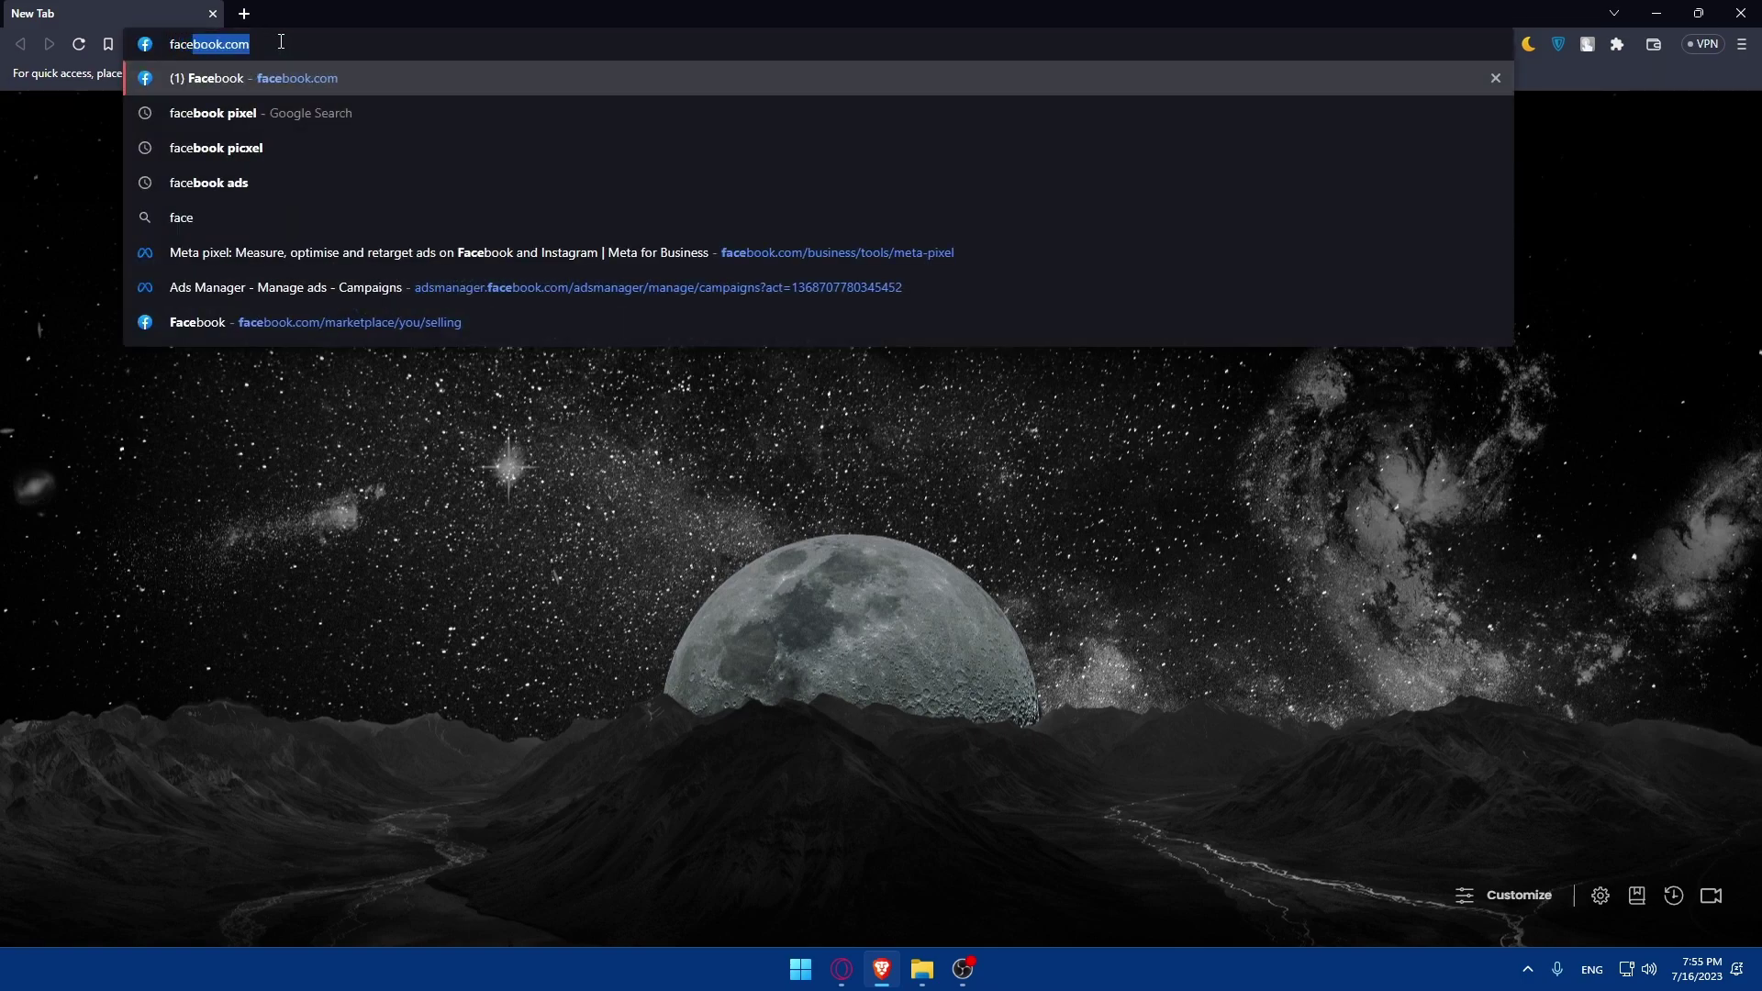
pyautogui.write('book pixel')
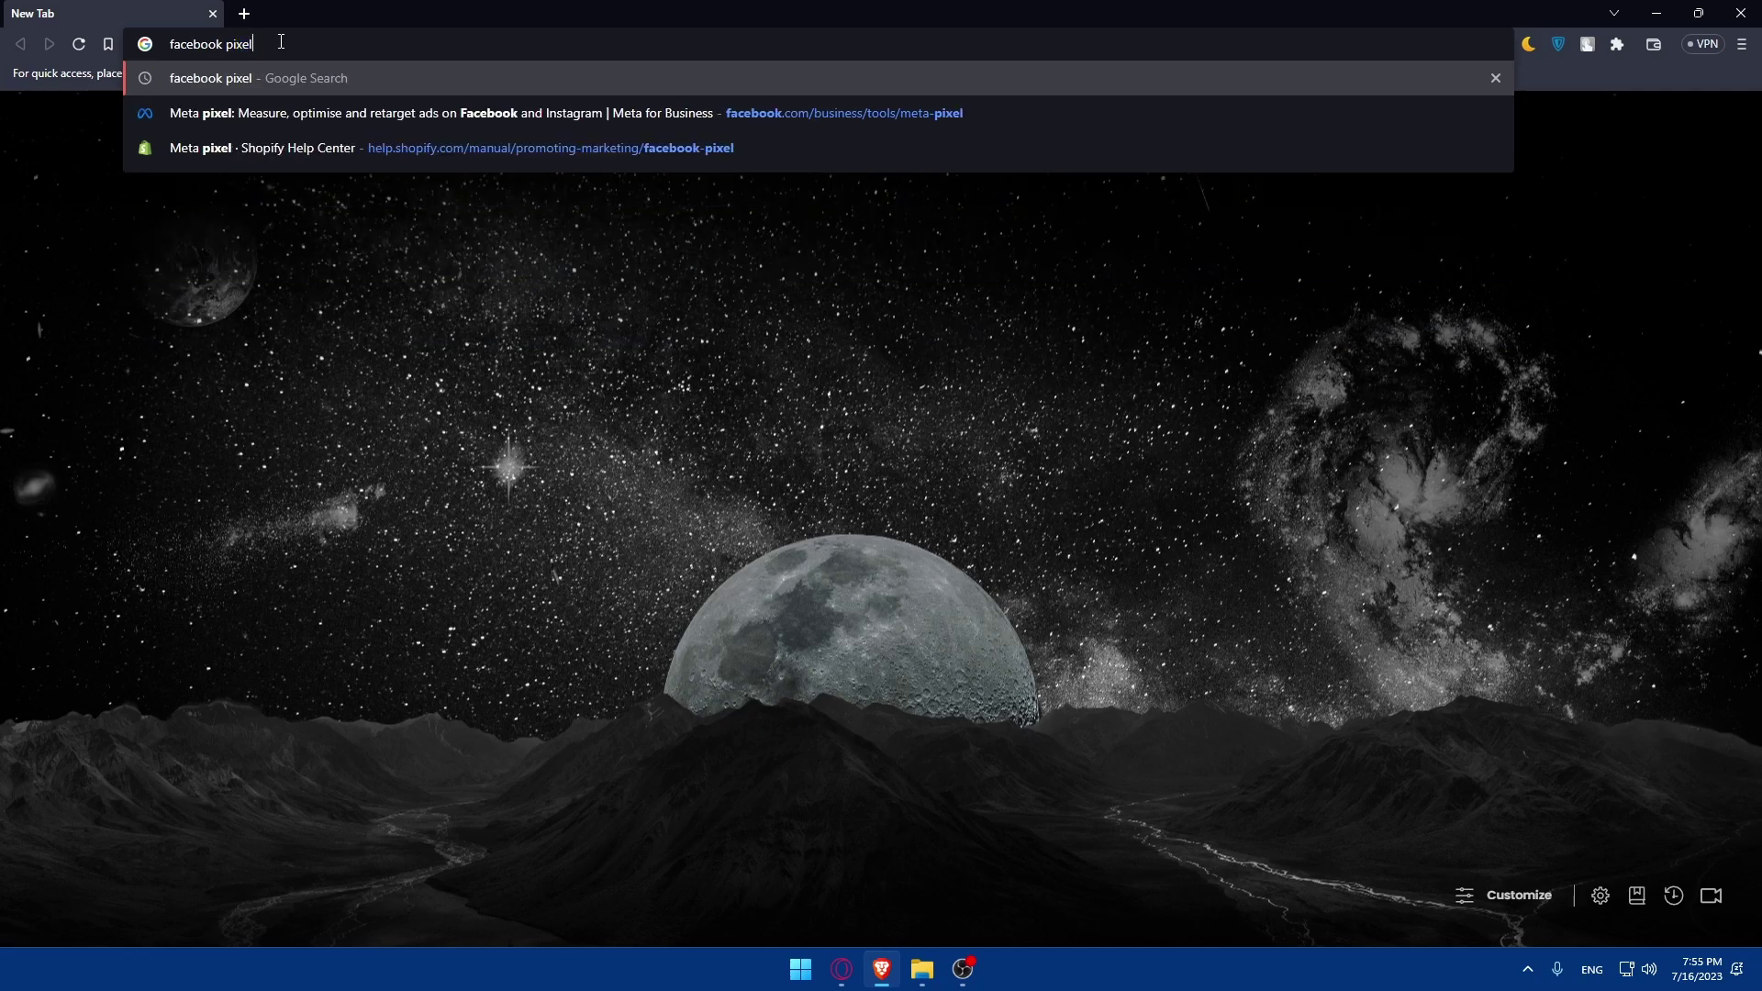
pyautogui.press('Return')
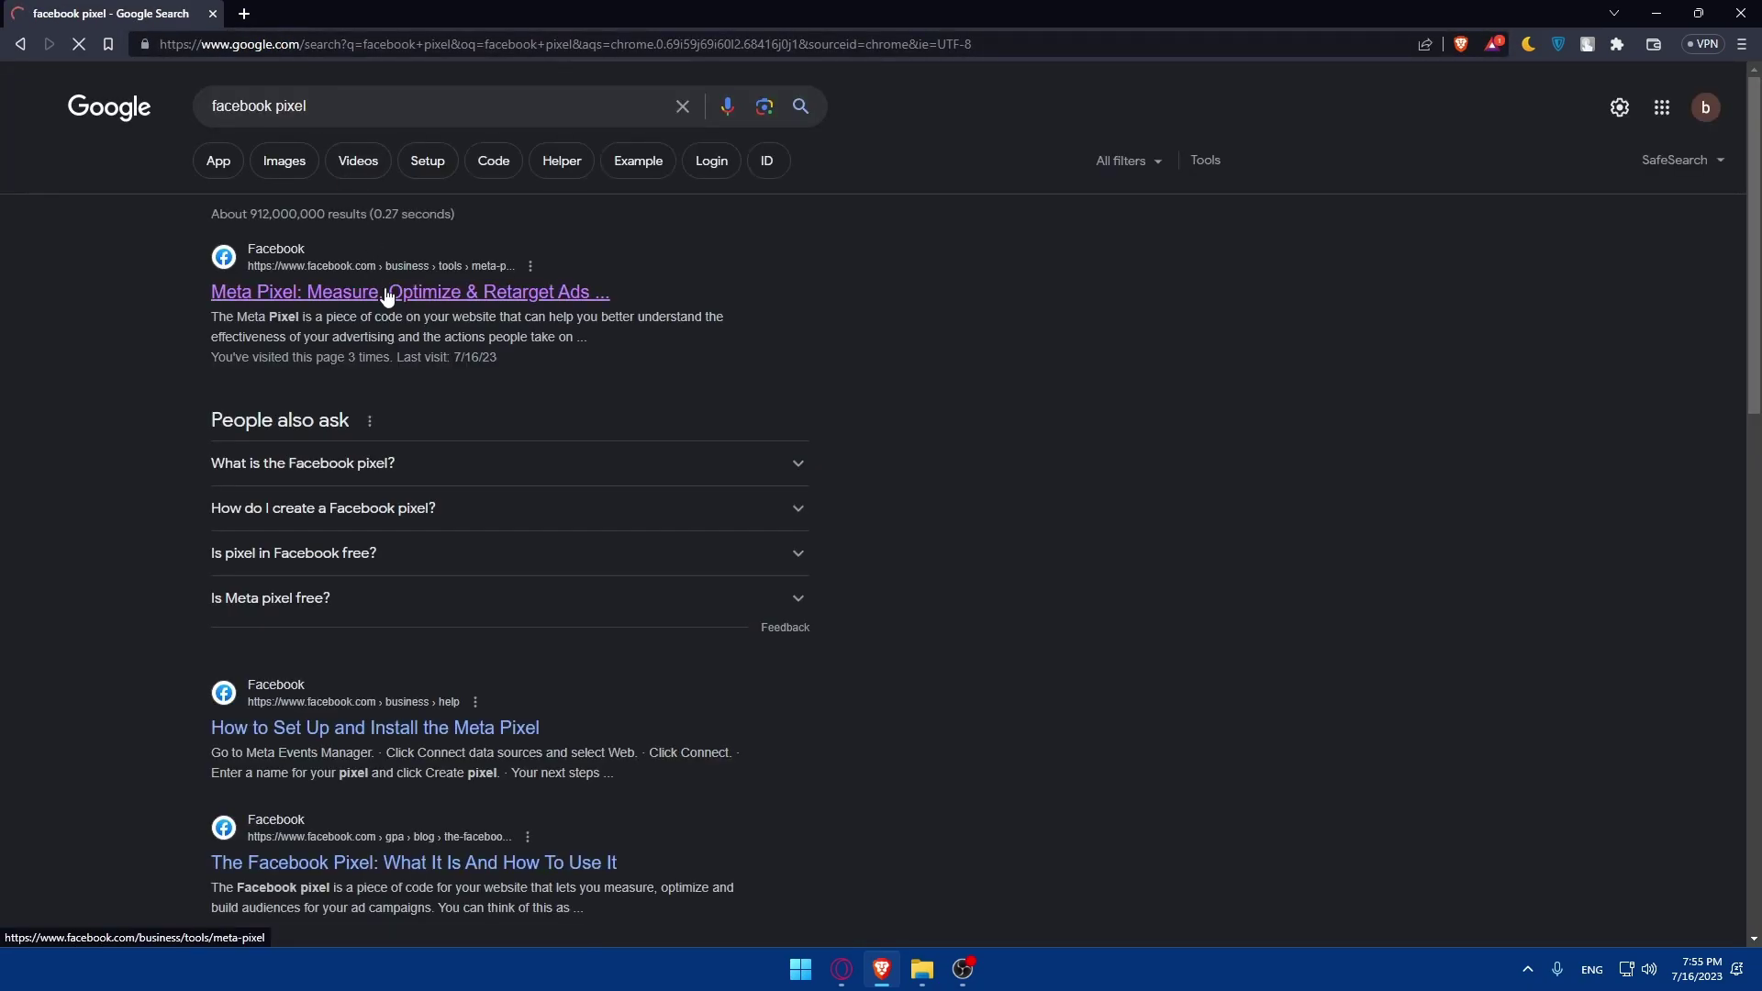
# - Open the 'Meta Pixel: Measure, Optimize & Retarget Ads' search result
pyautogui.click(382, 291)
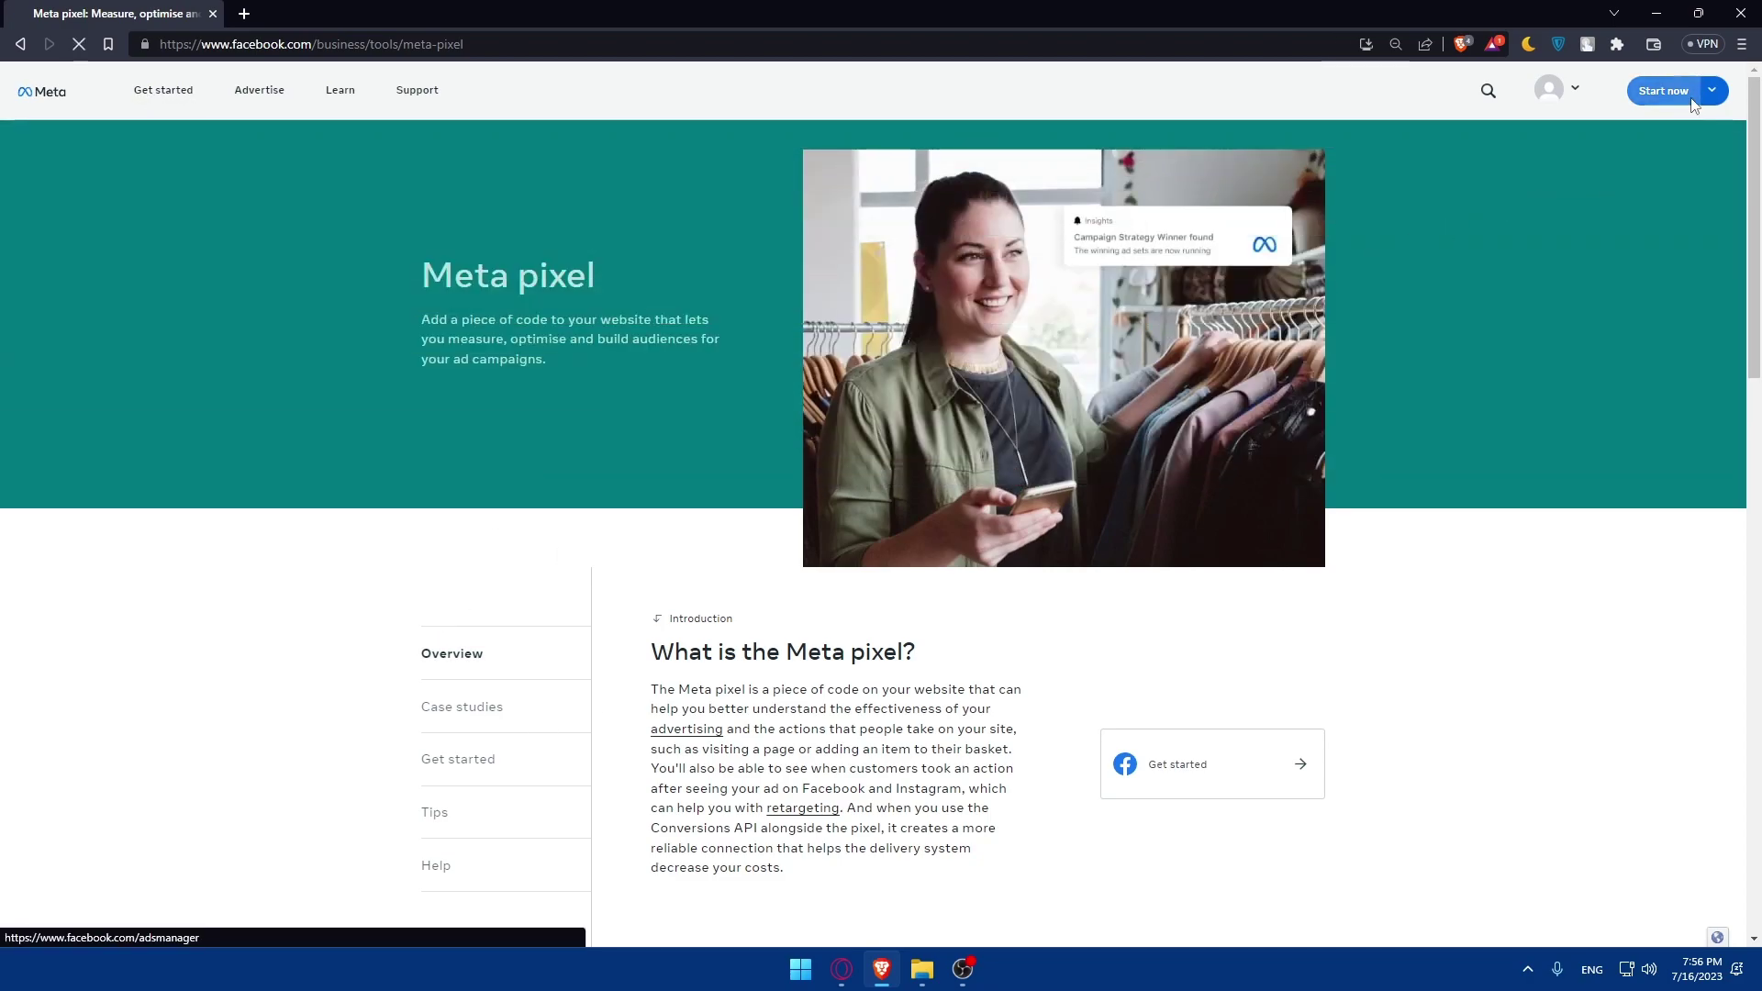
# - Go to Ads Manager via Start now to see the 'test' draft campaign, then start a blank tab
pyautogui.click(1692, 90)
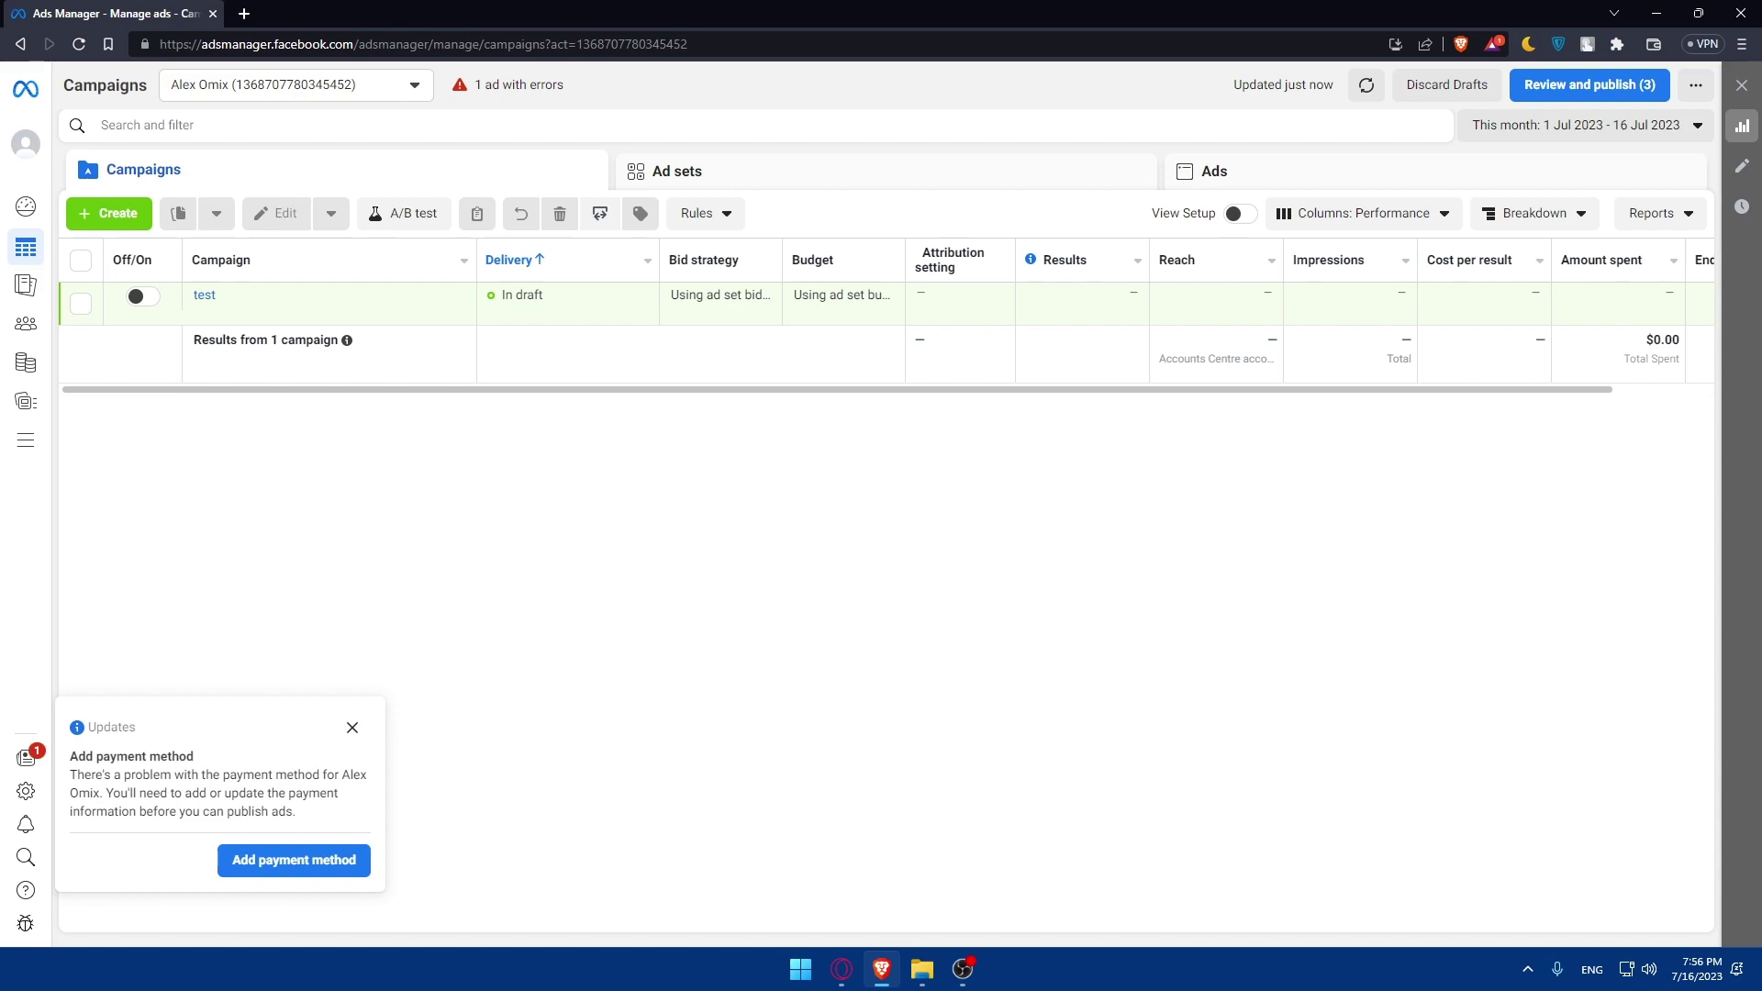
pyautogui.click(253, 16)
# - Load clickfunnels.com in the new tab
pyautogui.write('click')
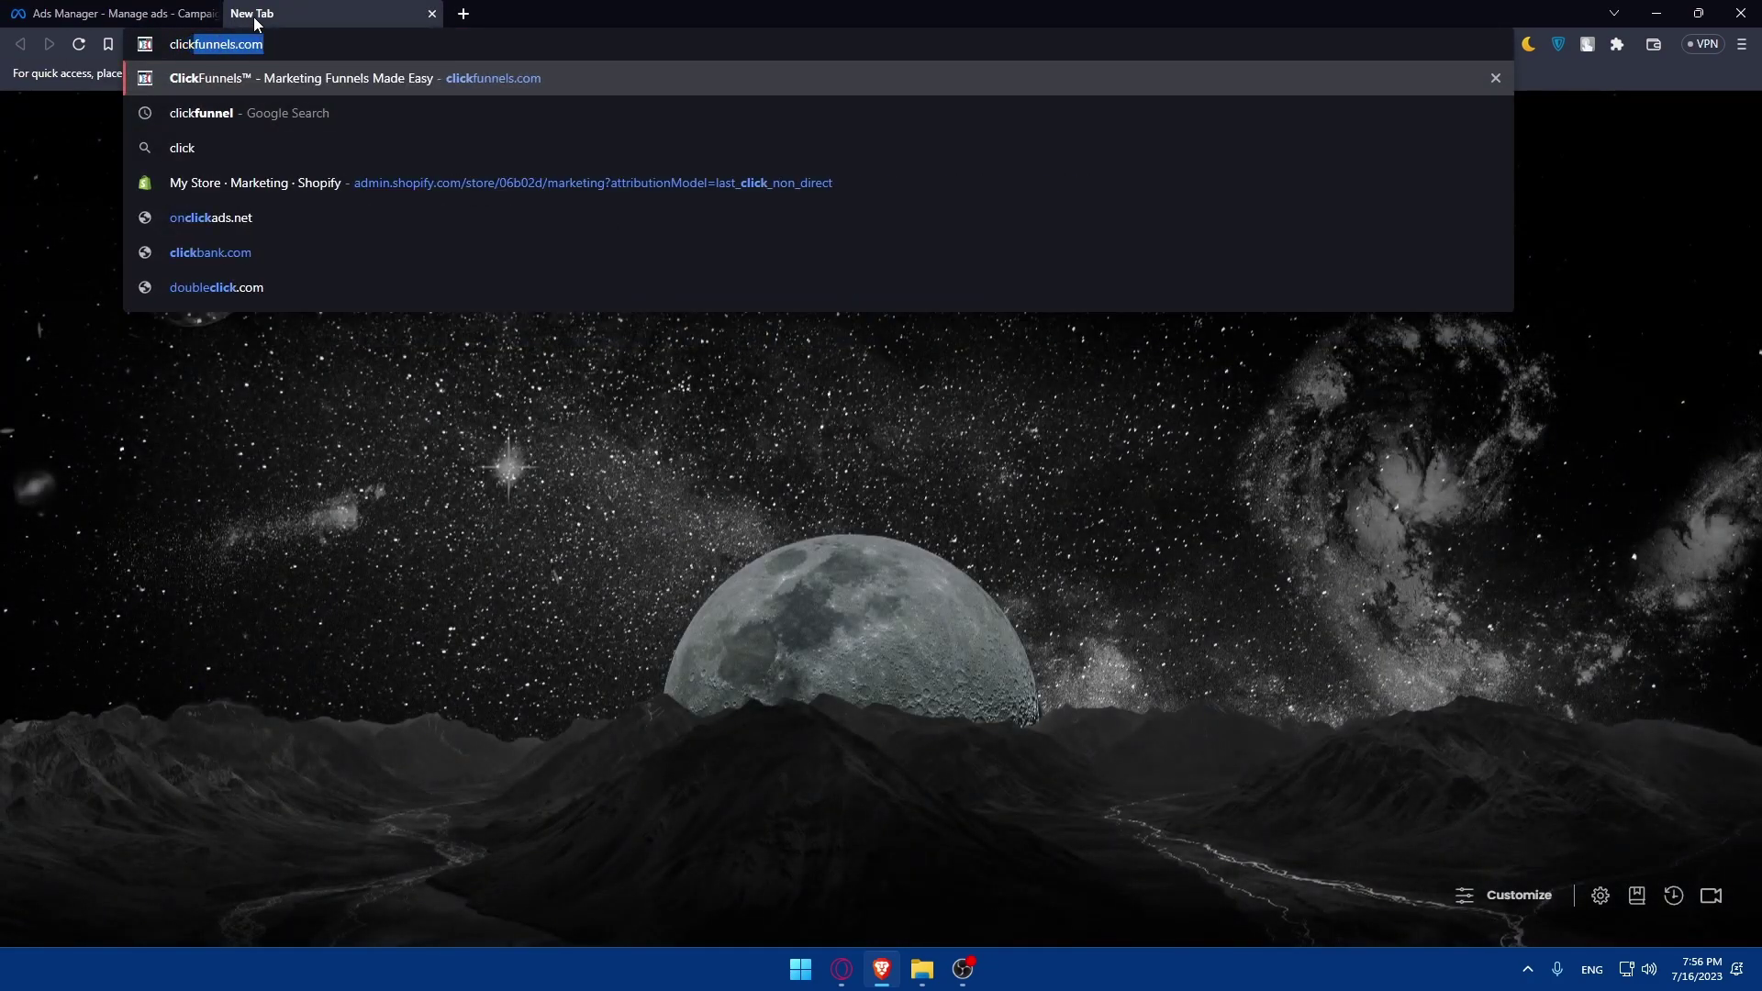
pyautogui.write('fune')
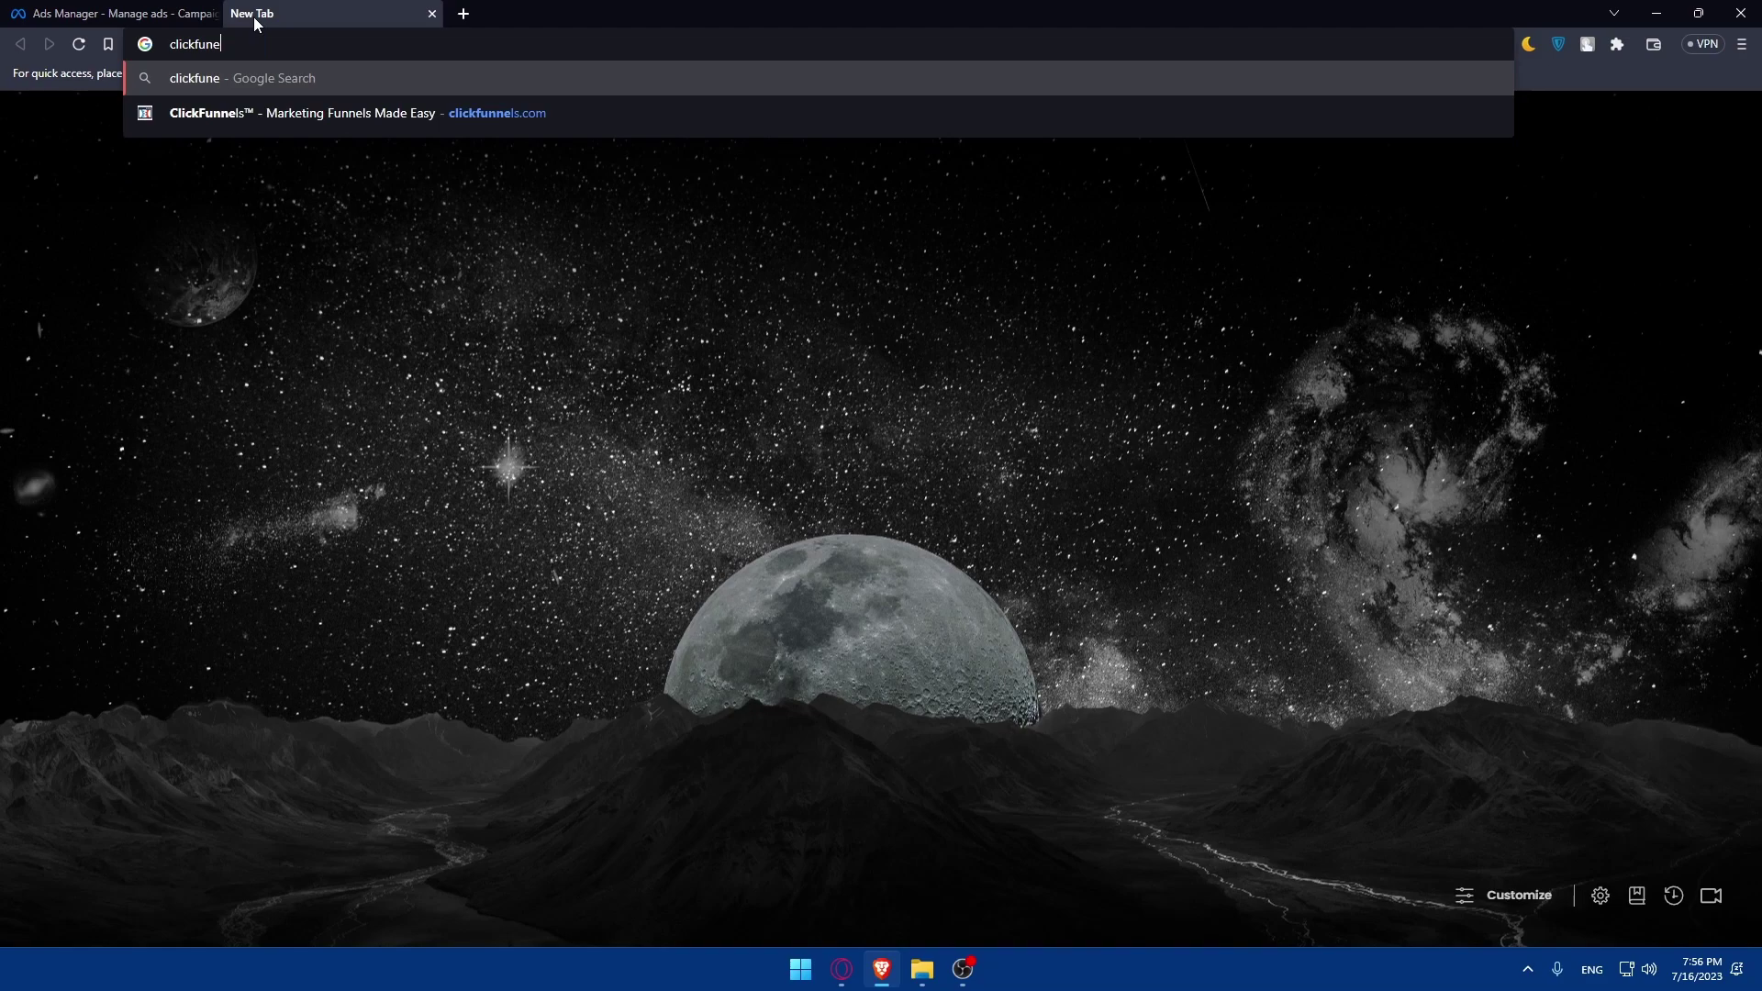
pyautogui.press('BackSpace')
pyautogui.press('BackSpace')
pyautogui.write('nnels.com')
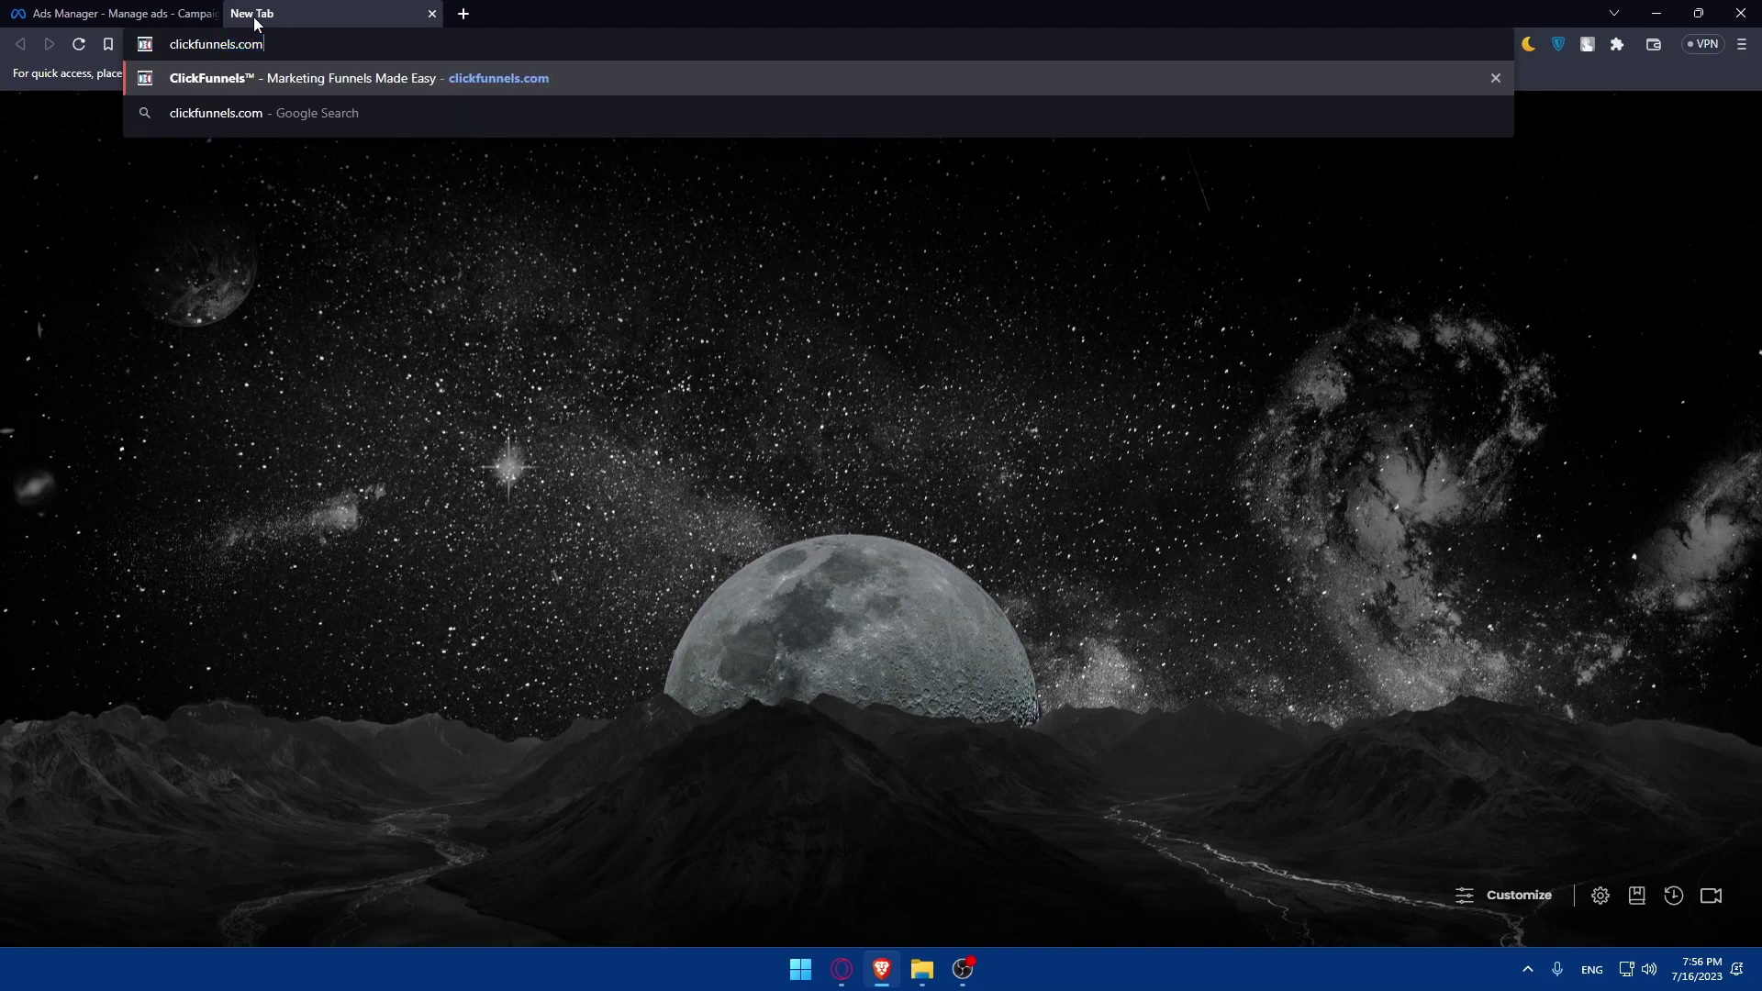
pyautogui.press('Return')
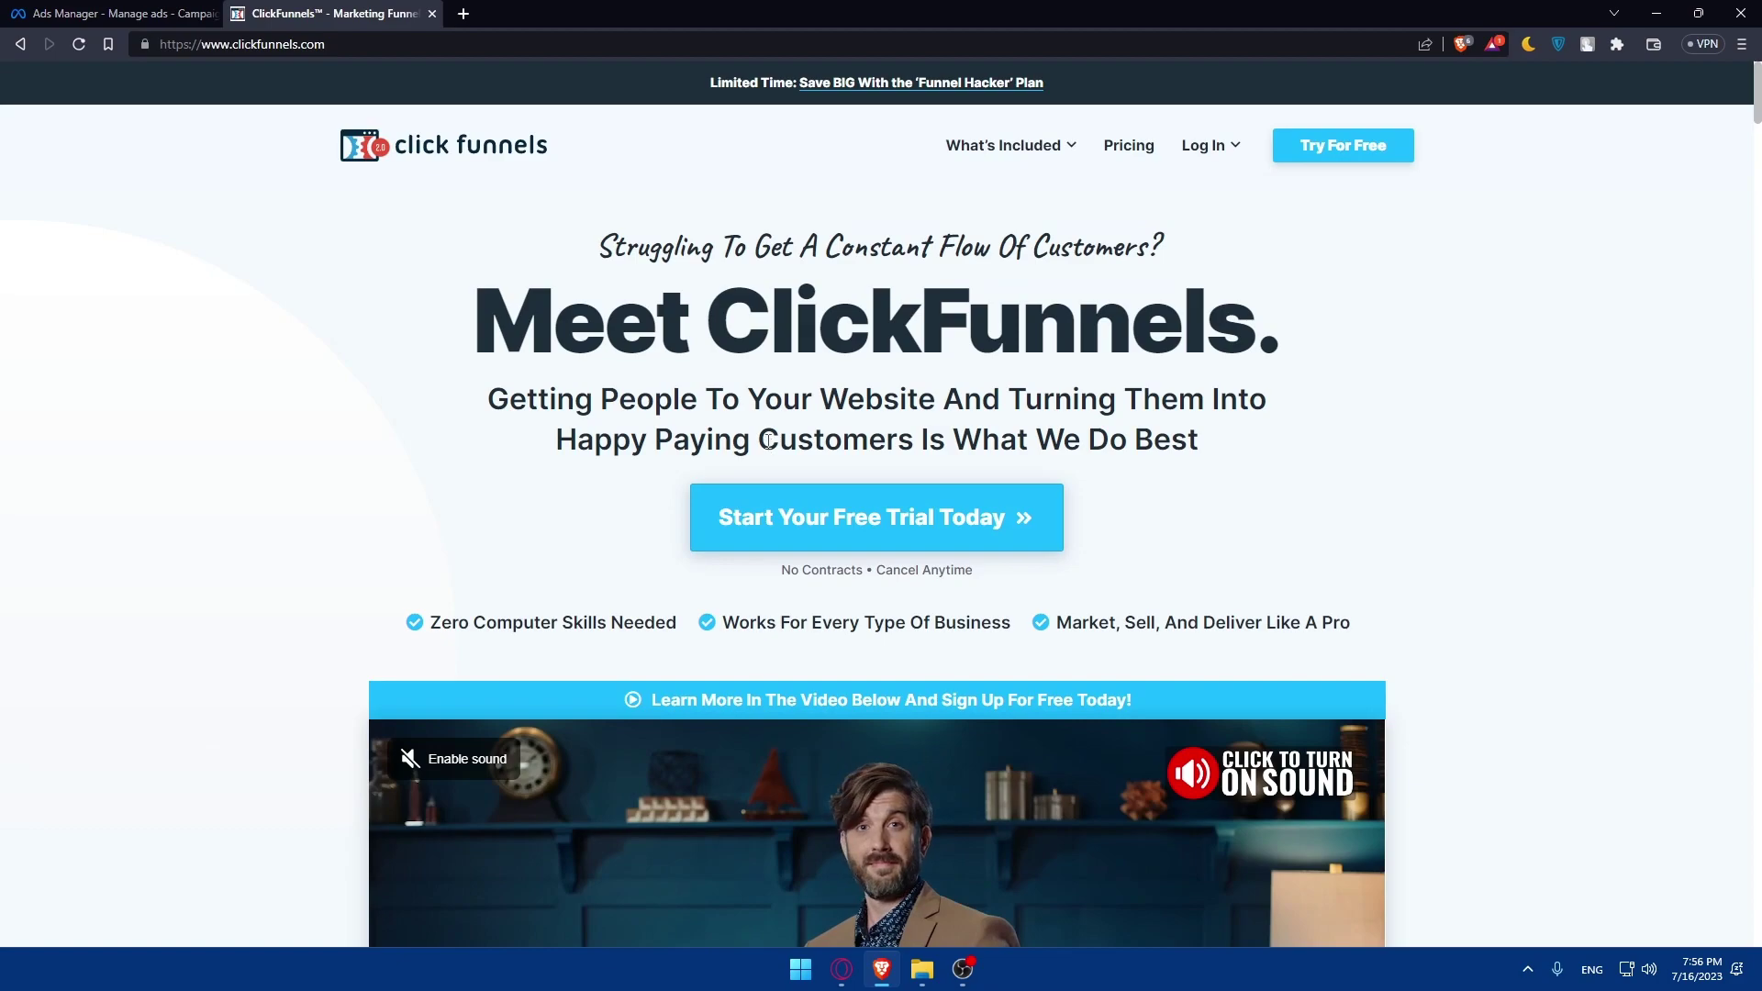
# - Check the ClickFunnels Log In options and look over the homepage
pyautogui.moveTo(1195, 137)
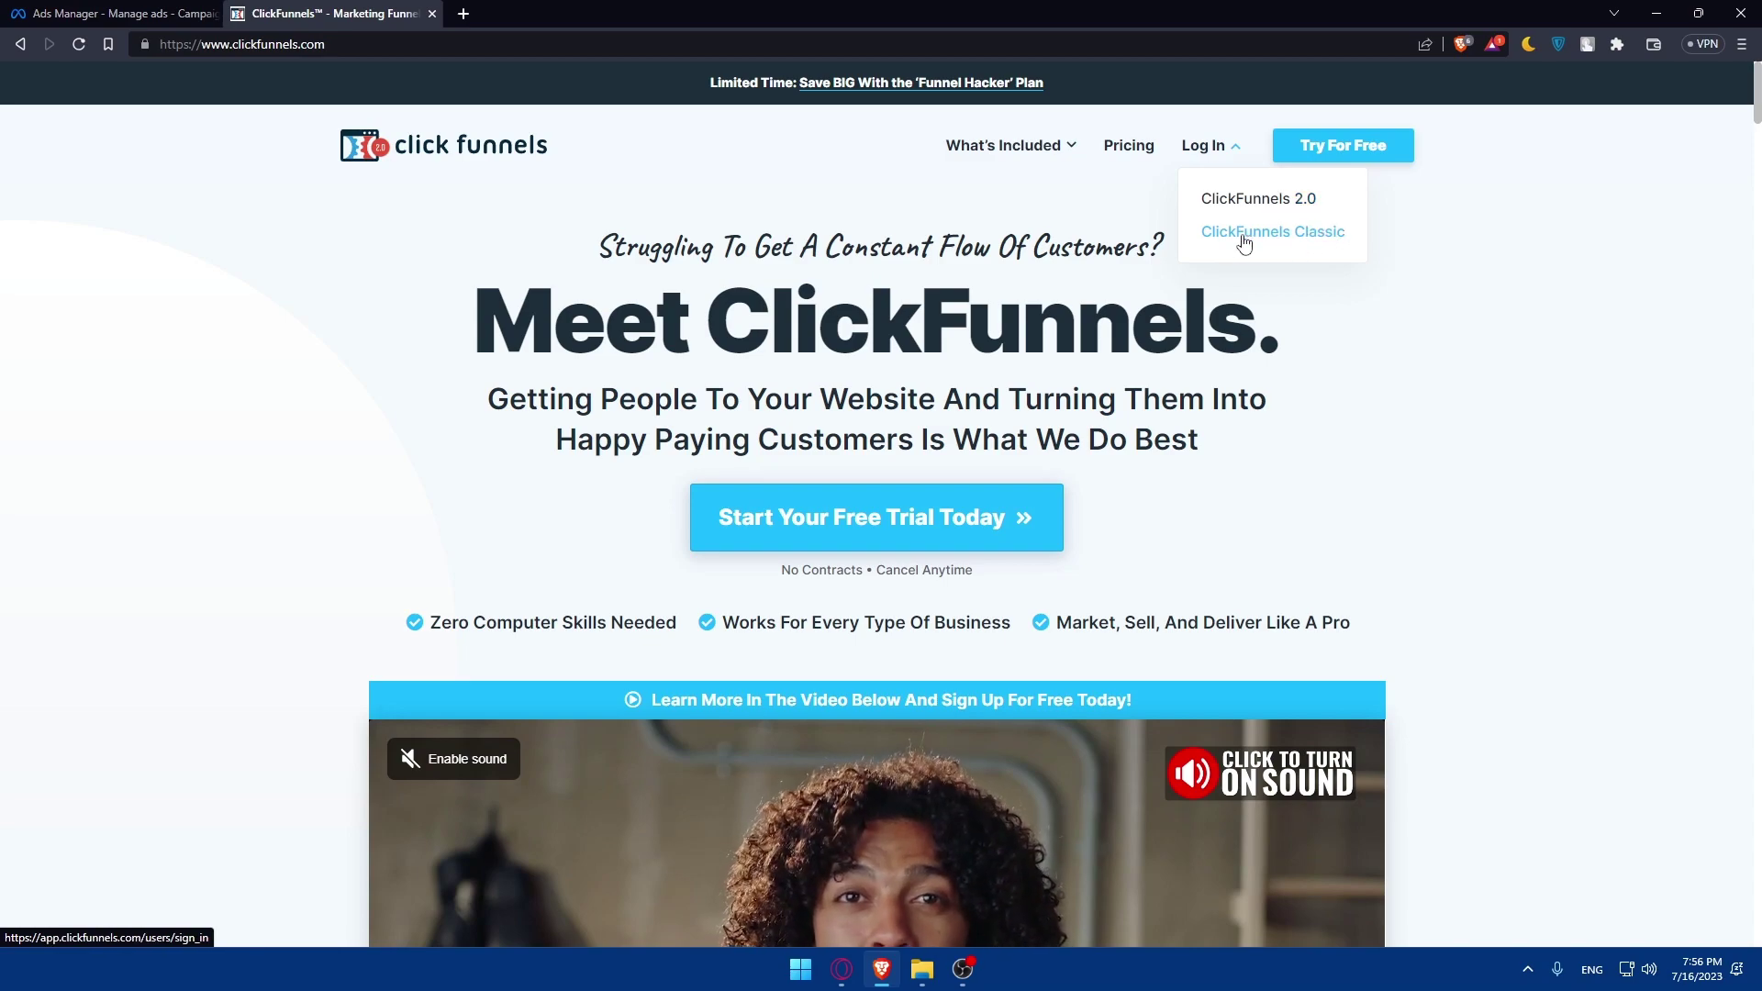
pyautogui.click(1223, 151)
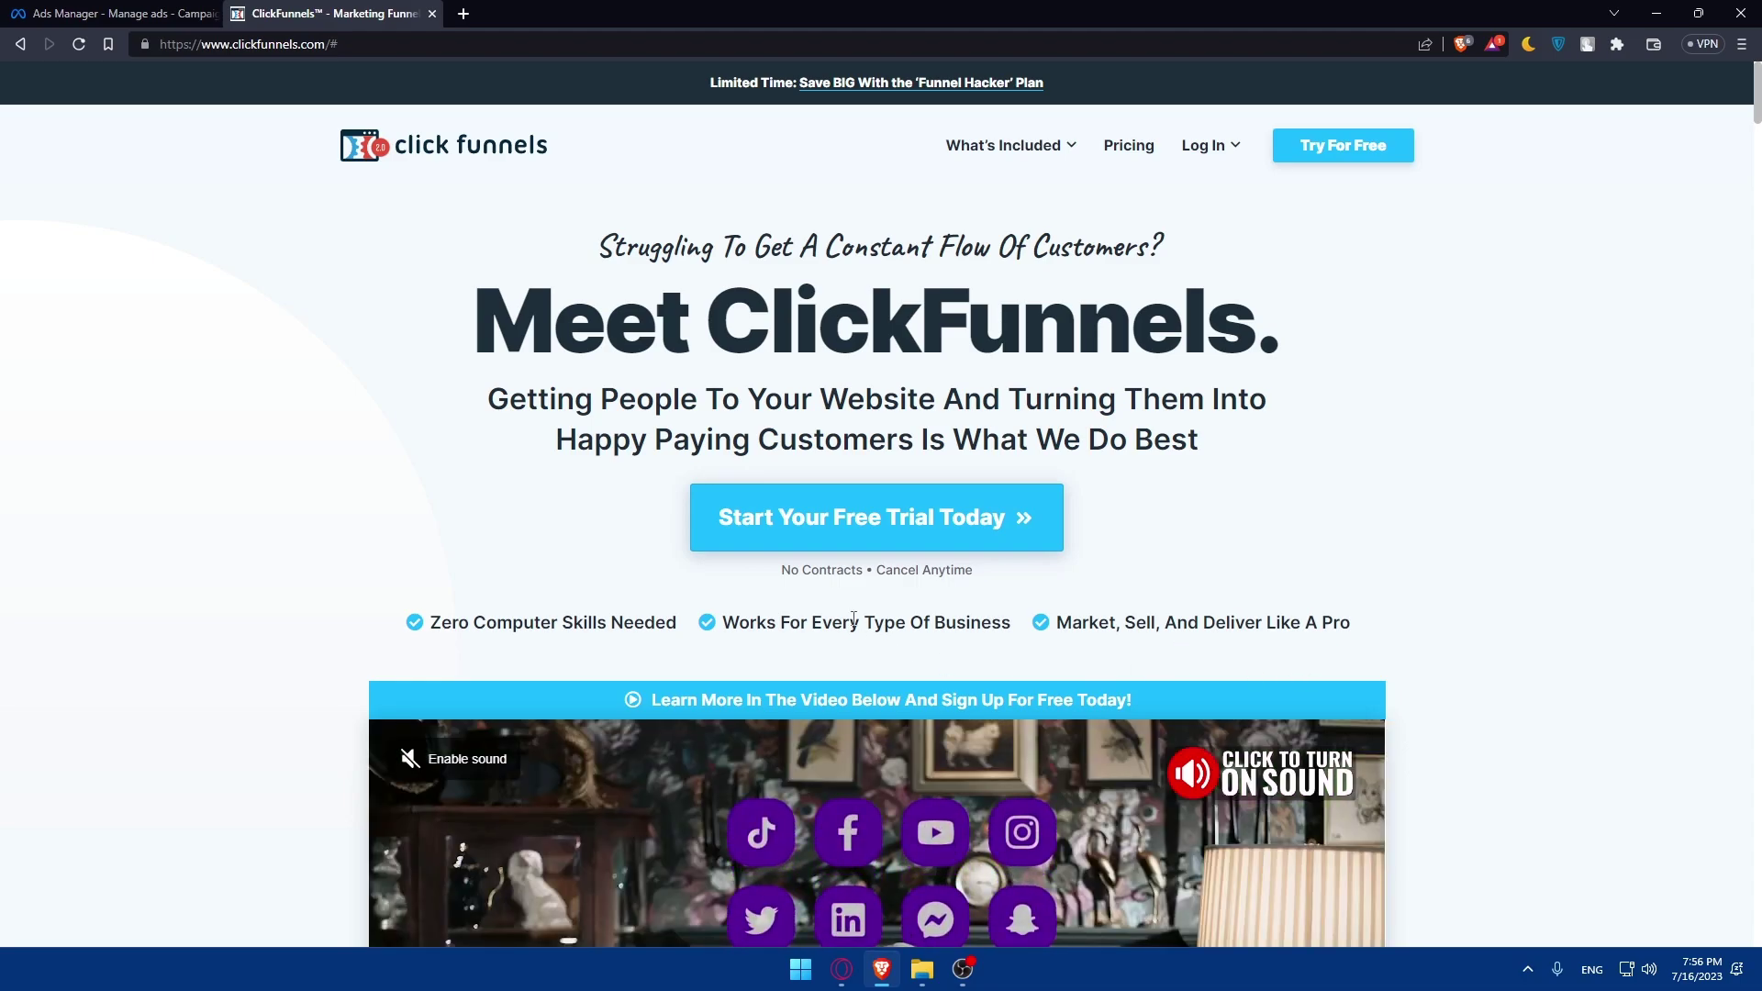
pyautogui.scroll(-15, 803, 301)
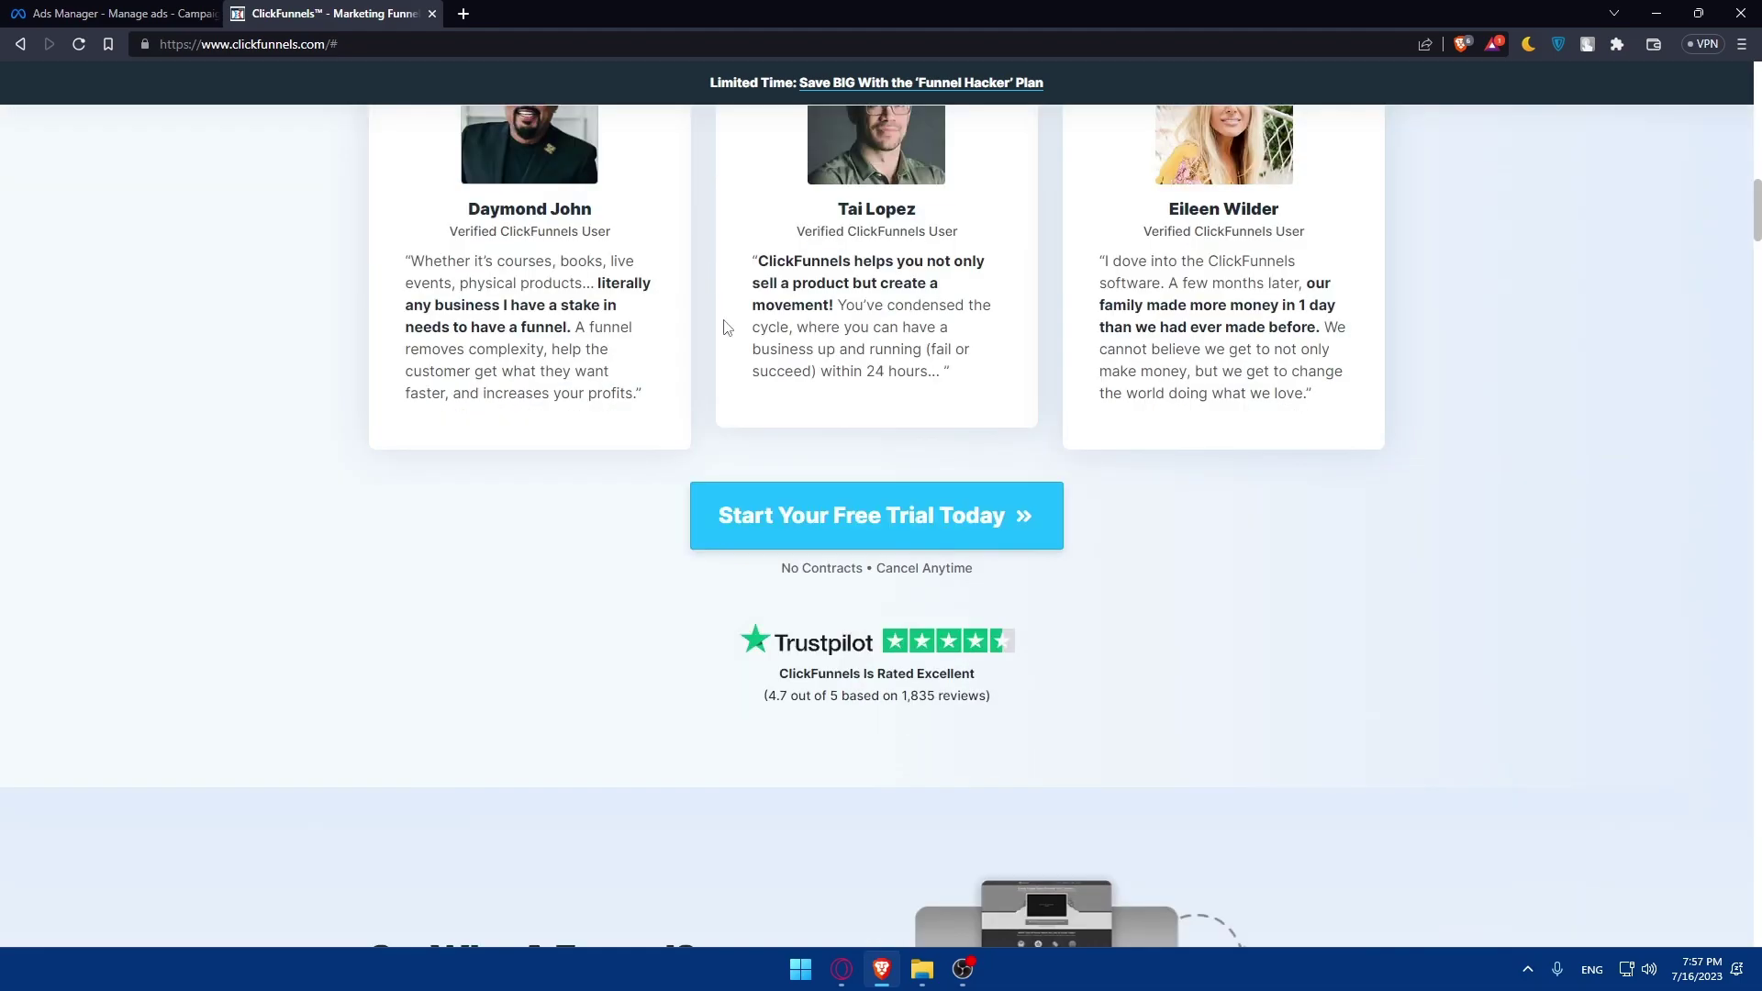
pyautogui.scroll(15, 725, 320)
# - View the plans and pricing page, comparing monthly and annual prices
pyautogui.click(1119, 147)
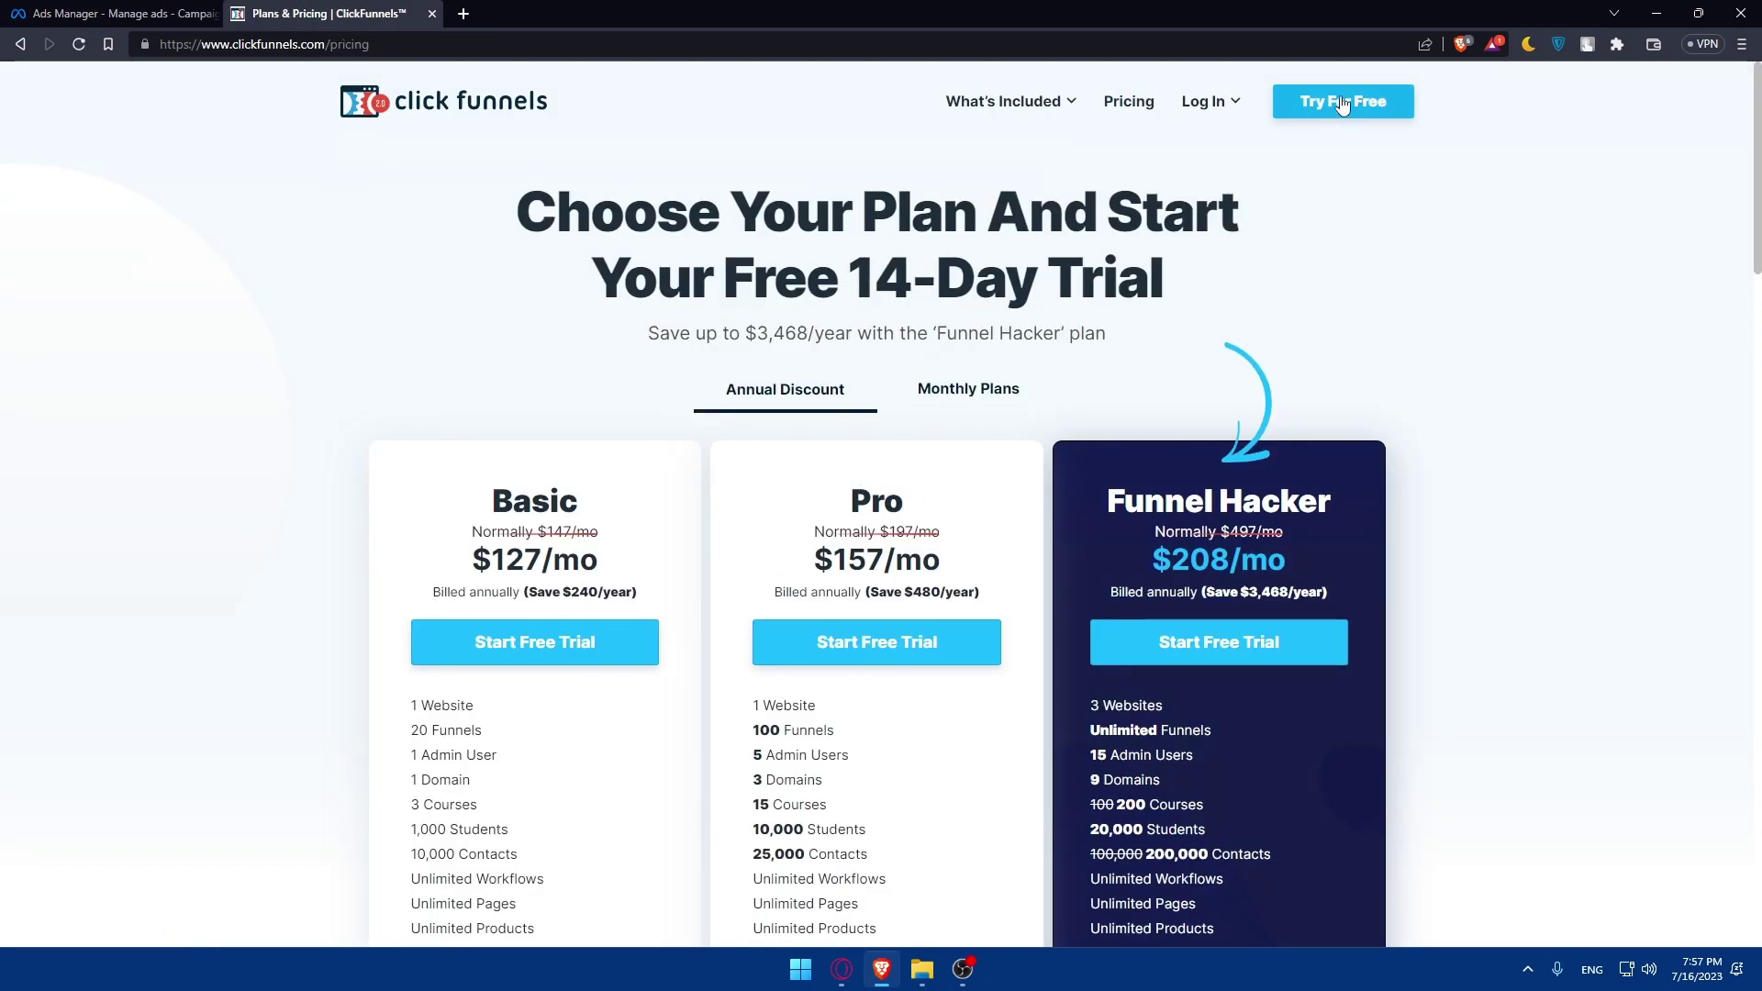
pyautogui.scroll(-2, 587, 429)
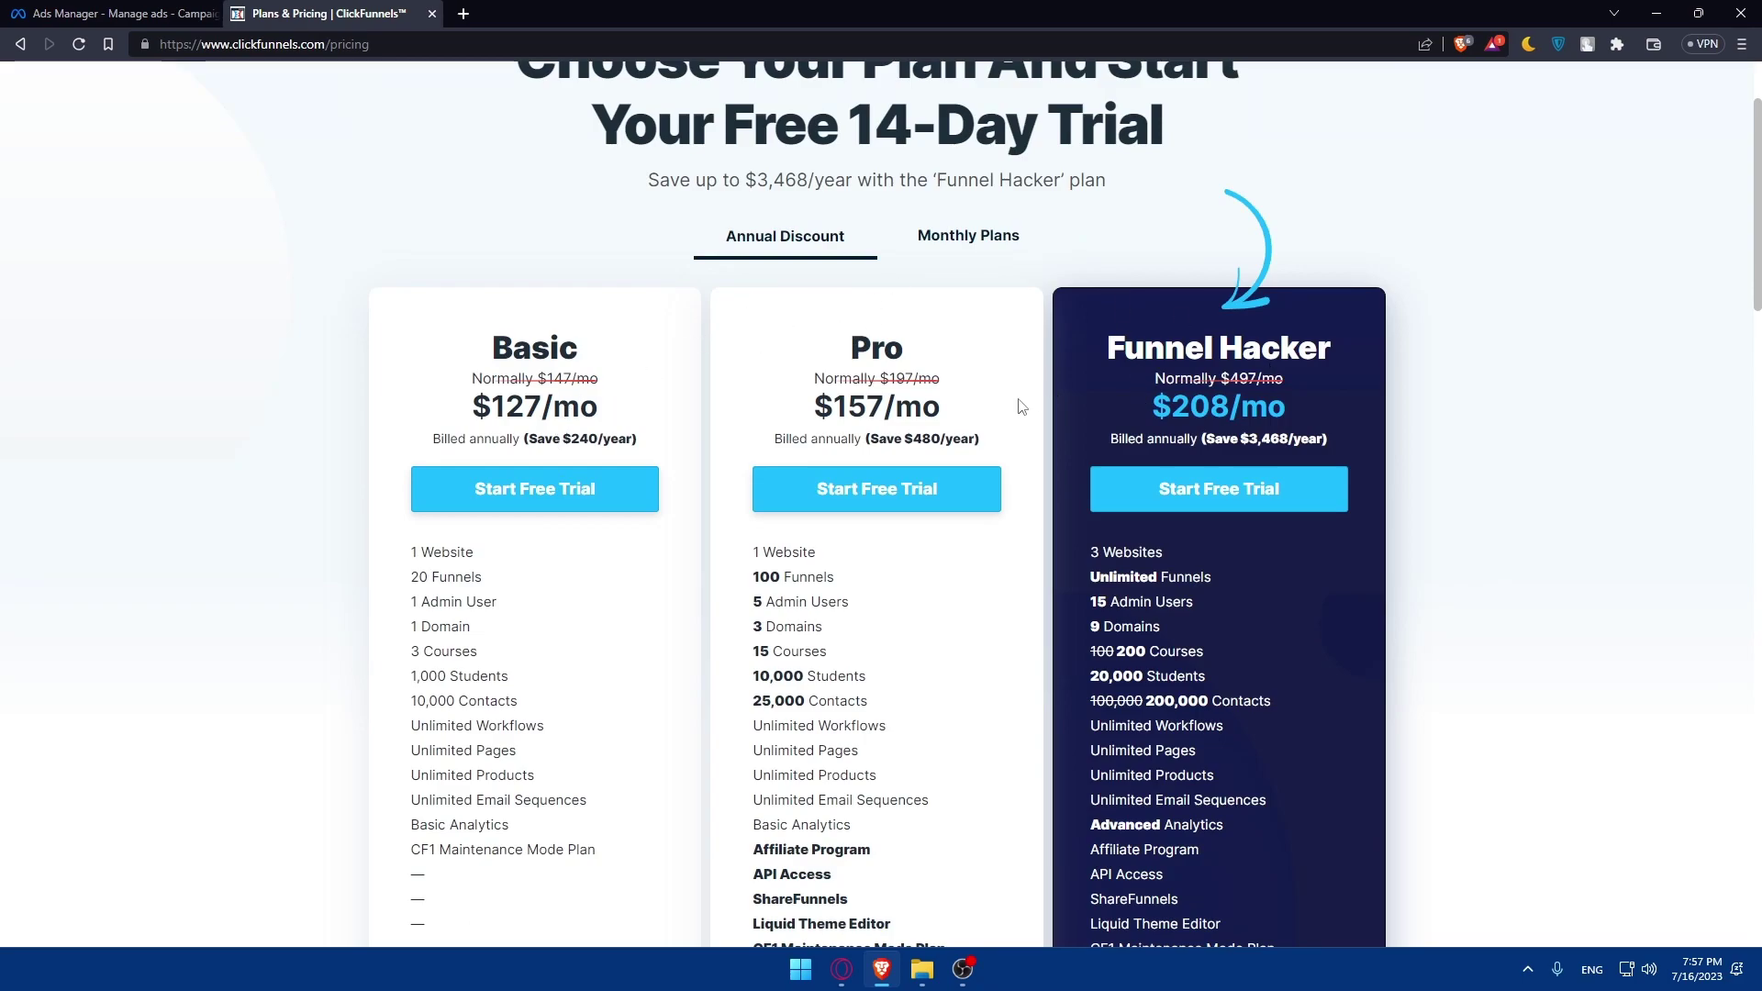
pyautogui.click(929, 231)
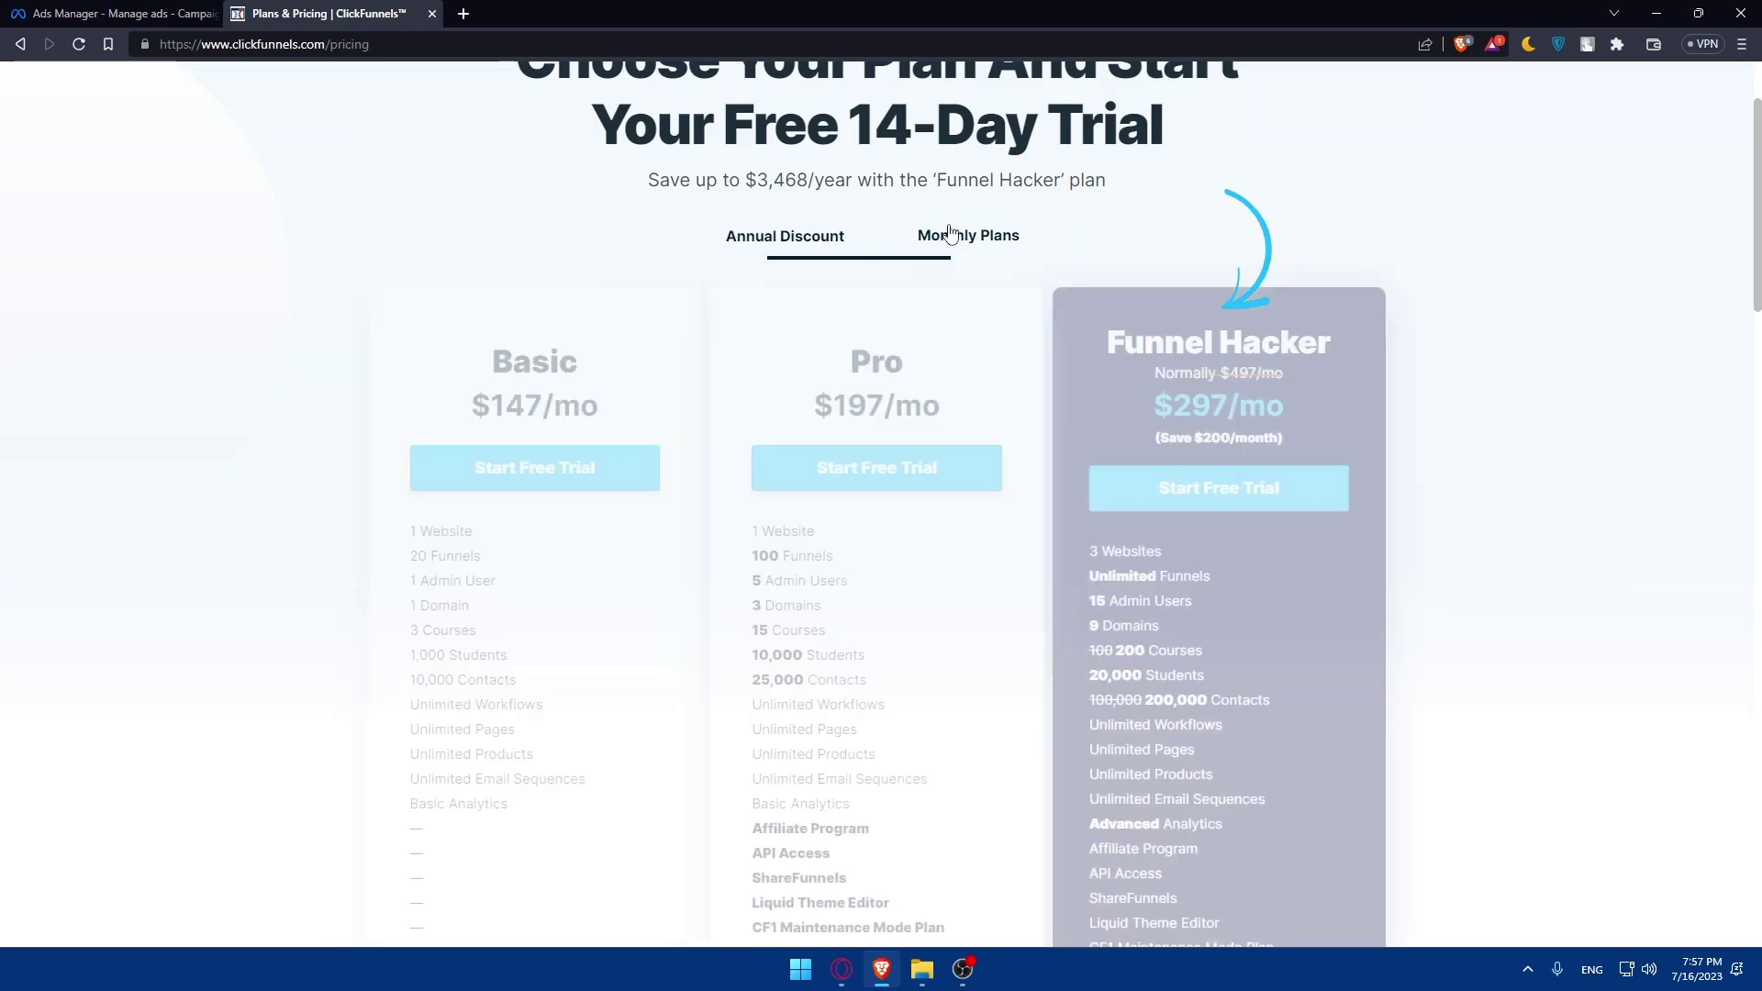
pyautogui.click(806, 244)
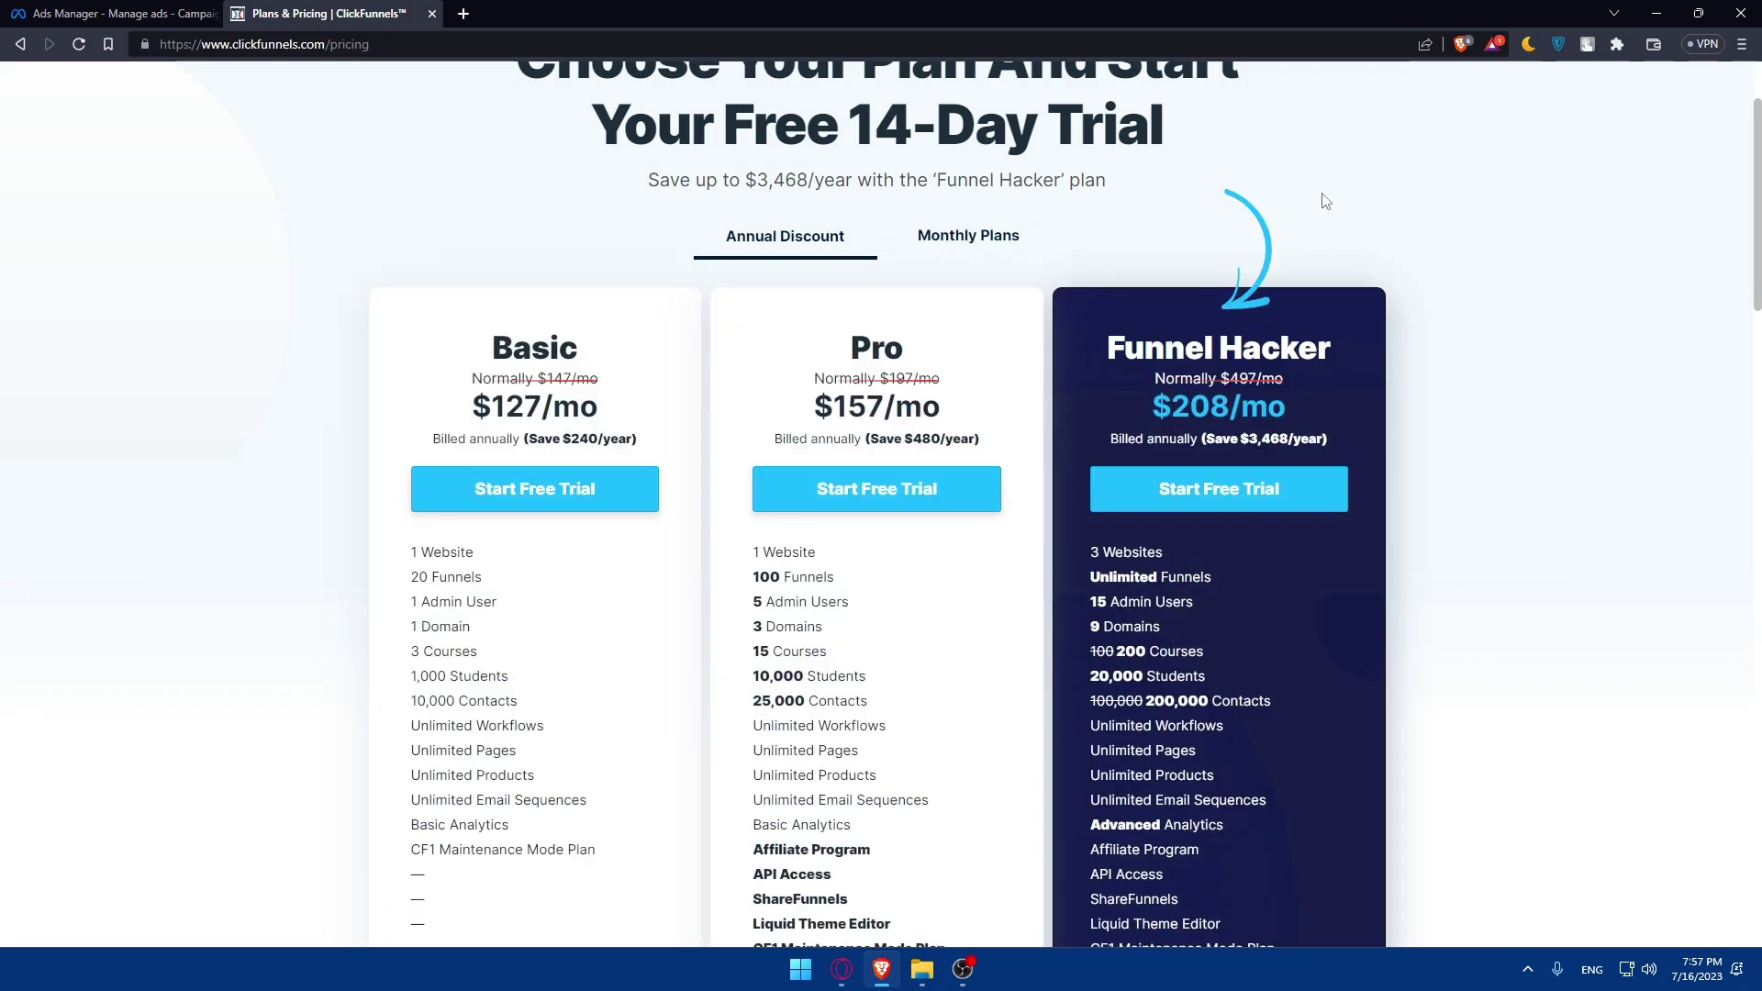
pyautogui.scroll(2, 1381, 184)
# - Start the free trial, entering the full name and saved email on Step 1
pyautogui.click(1356, 112)
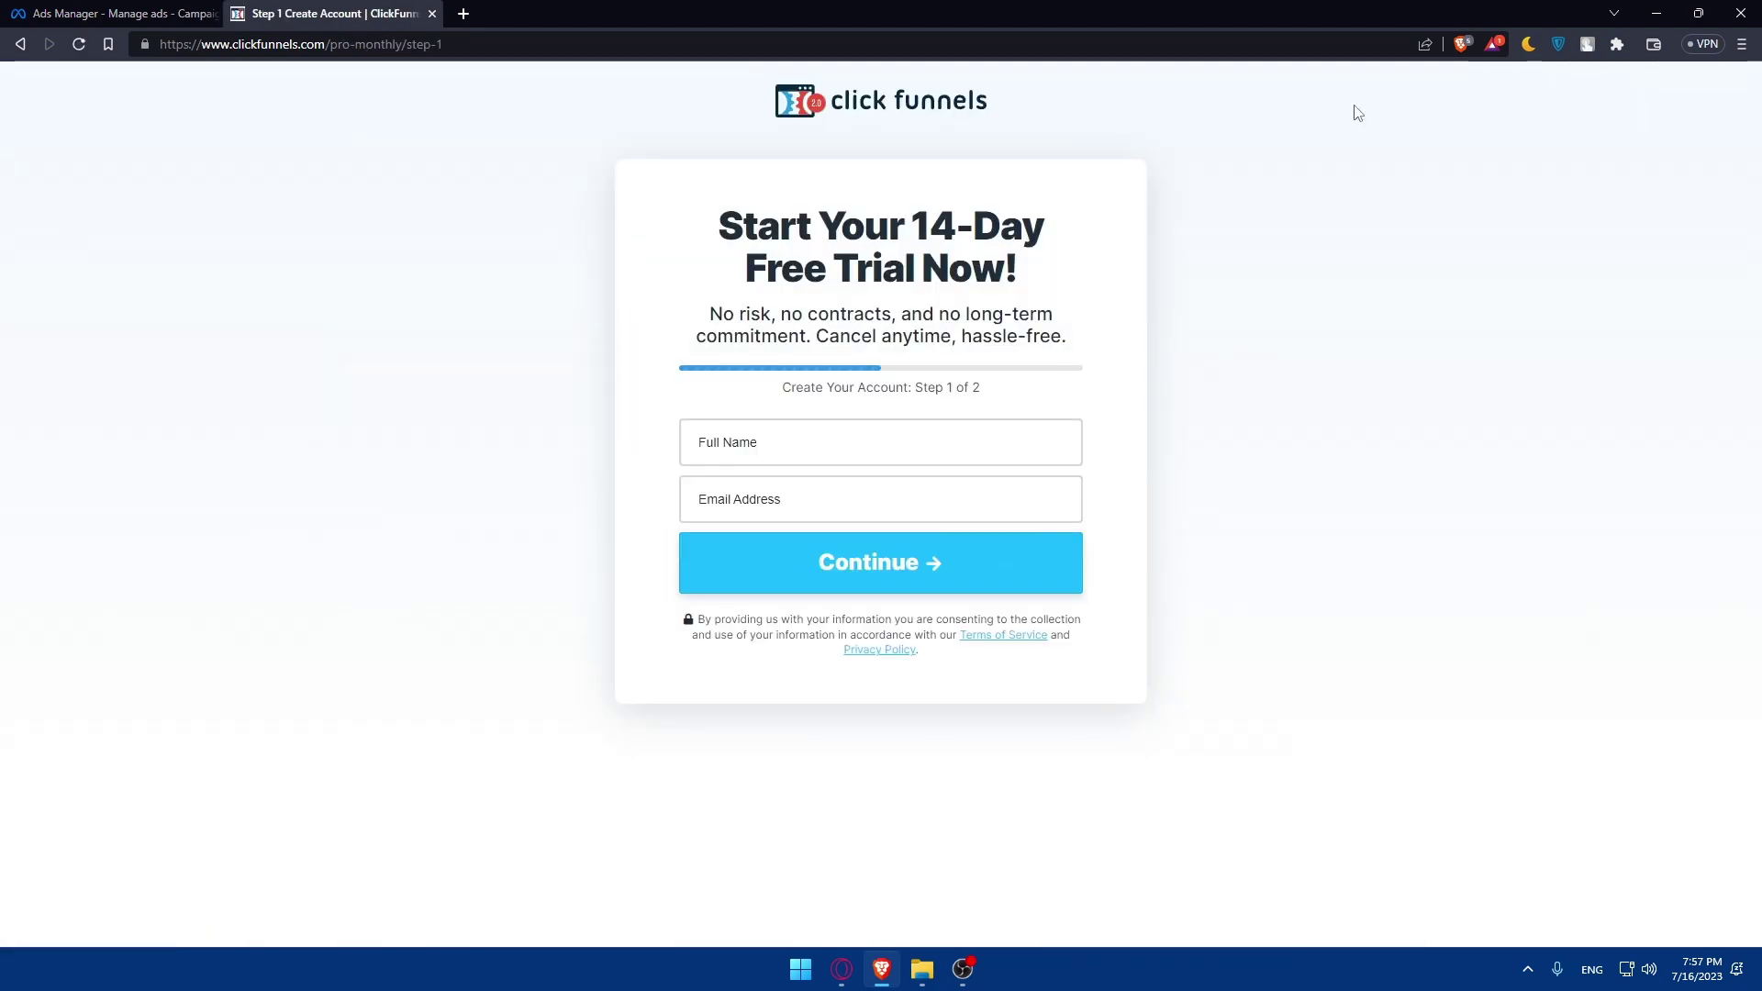
pyautogui.click(863, 442)
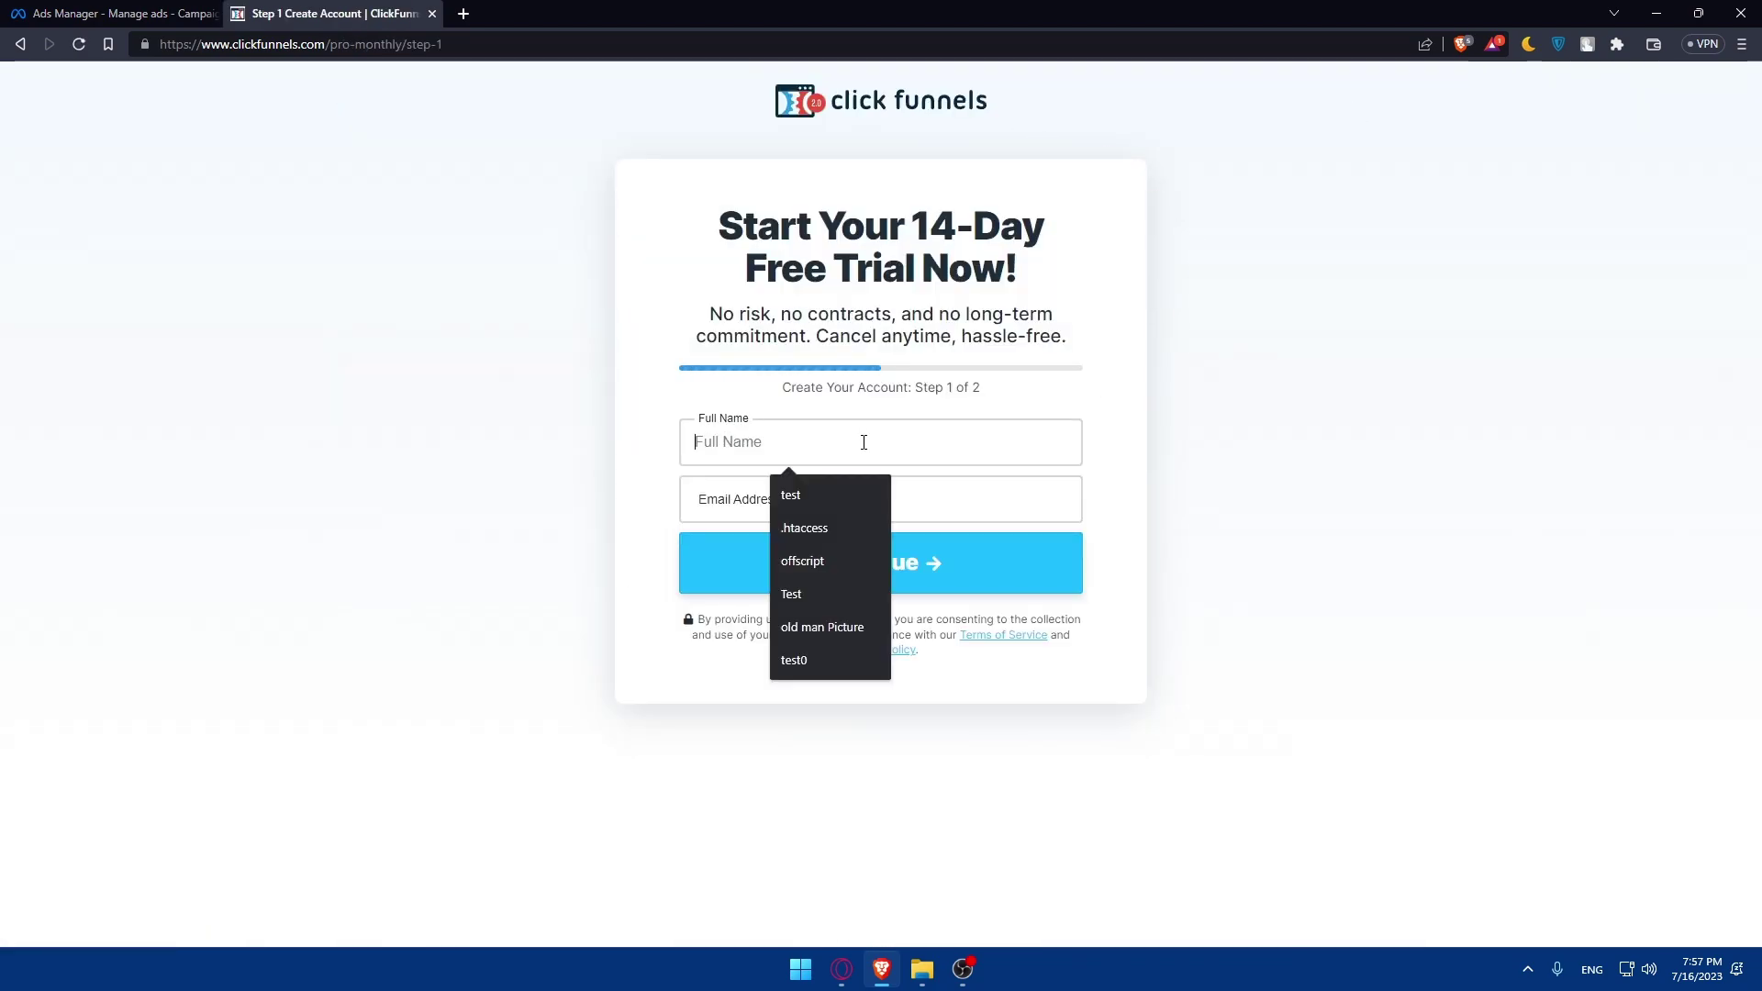
pyautogui.write('bibakhuaa')
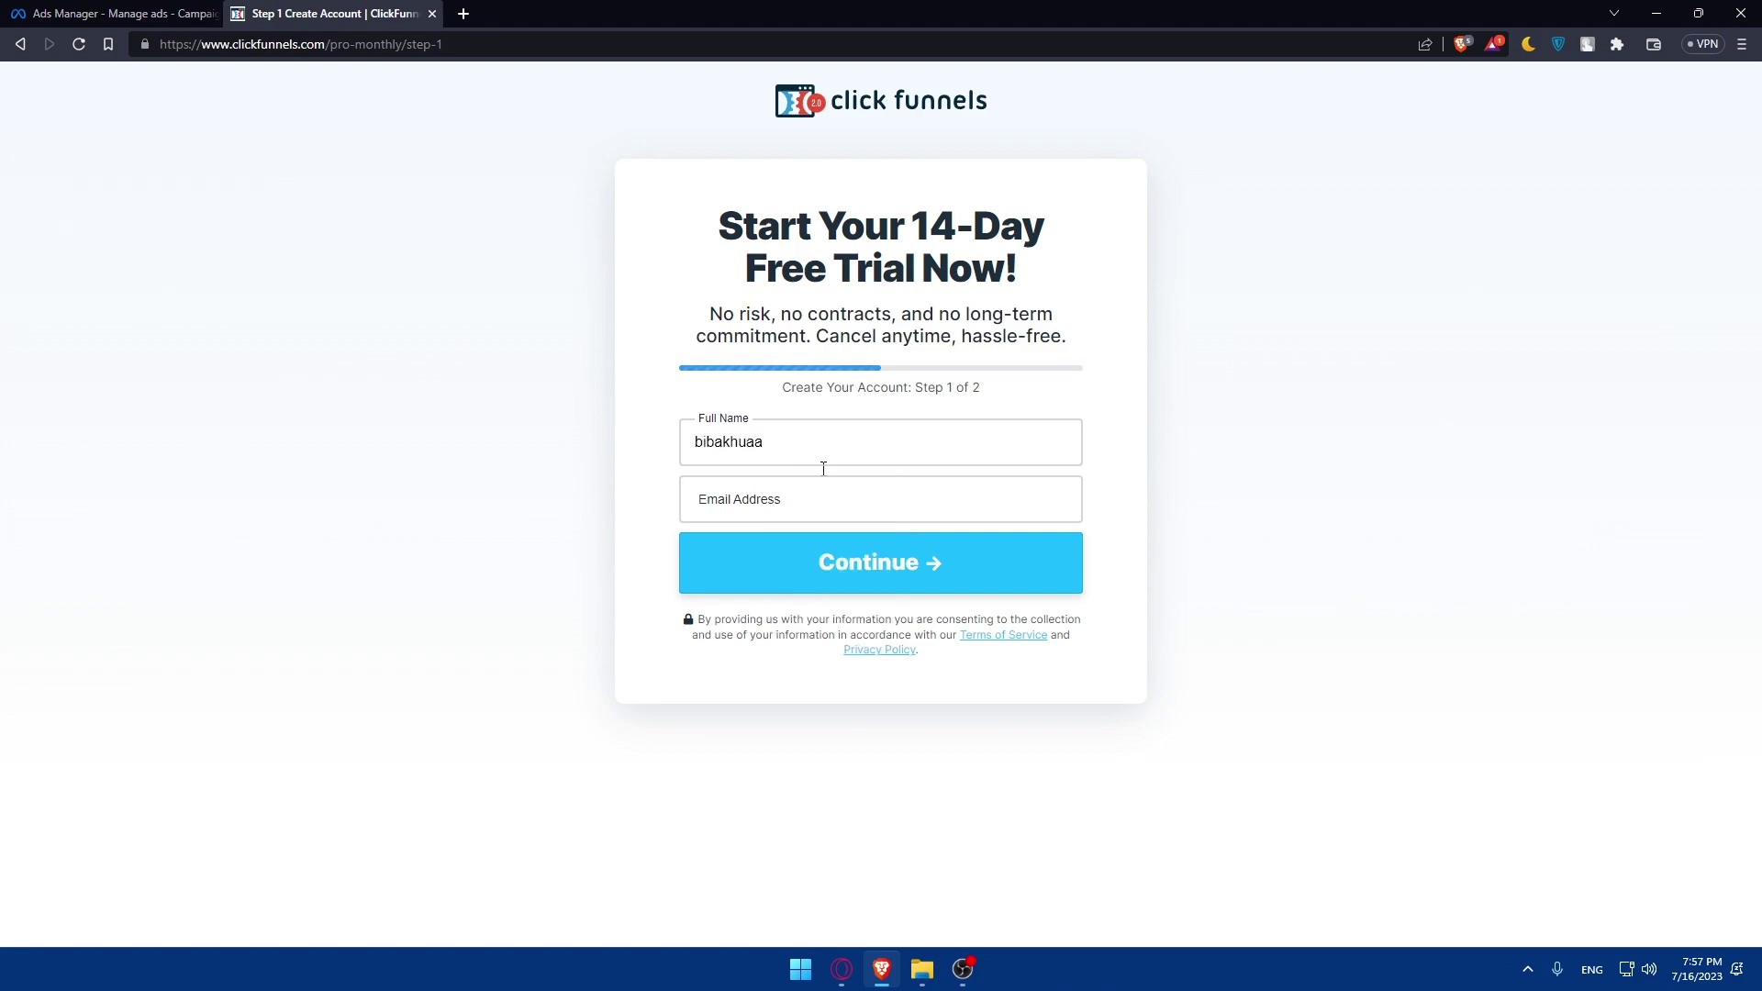
pyautogui.click(819, 504)
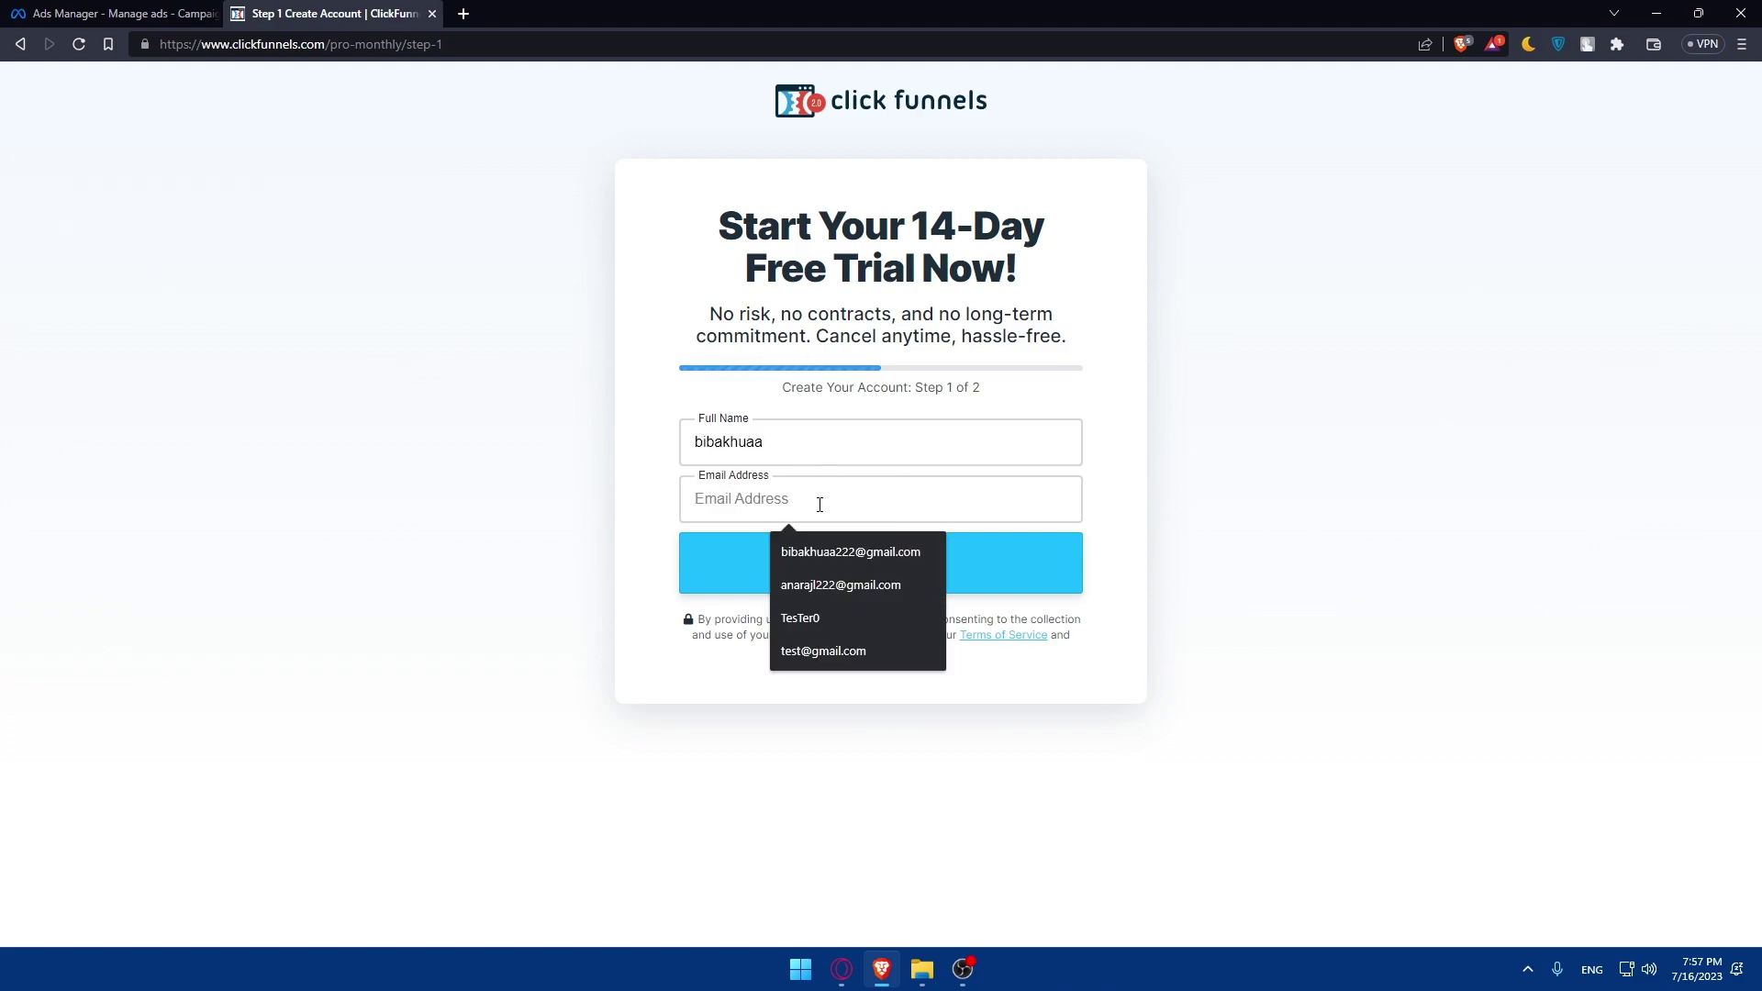
pyautogui.click(849, 552)
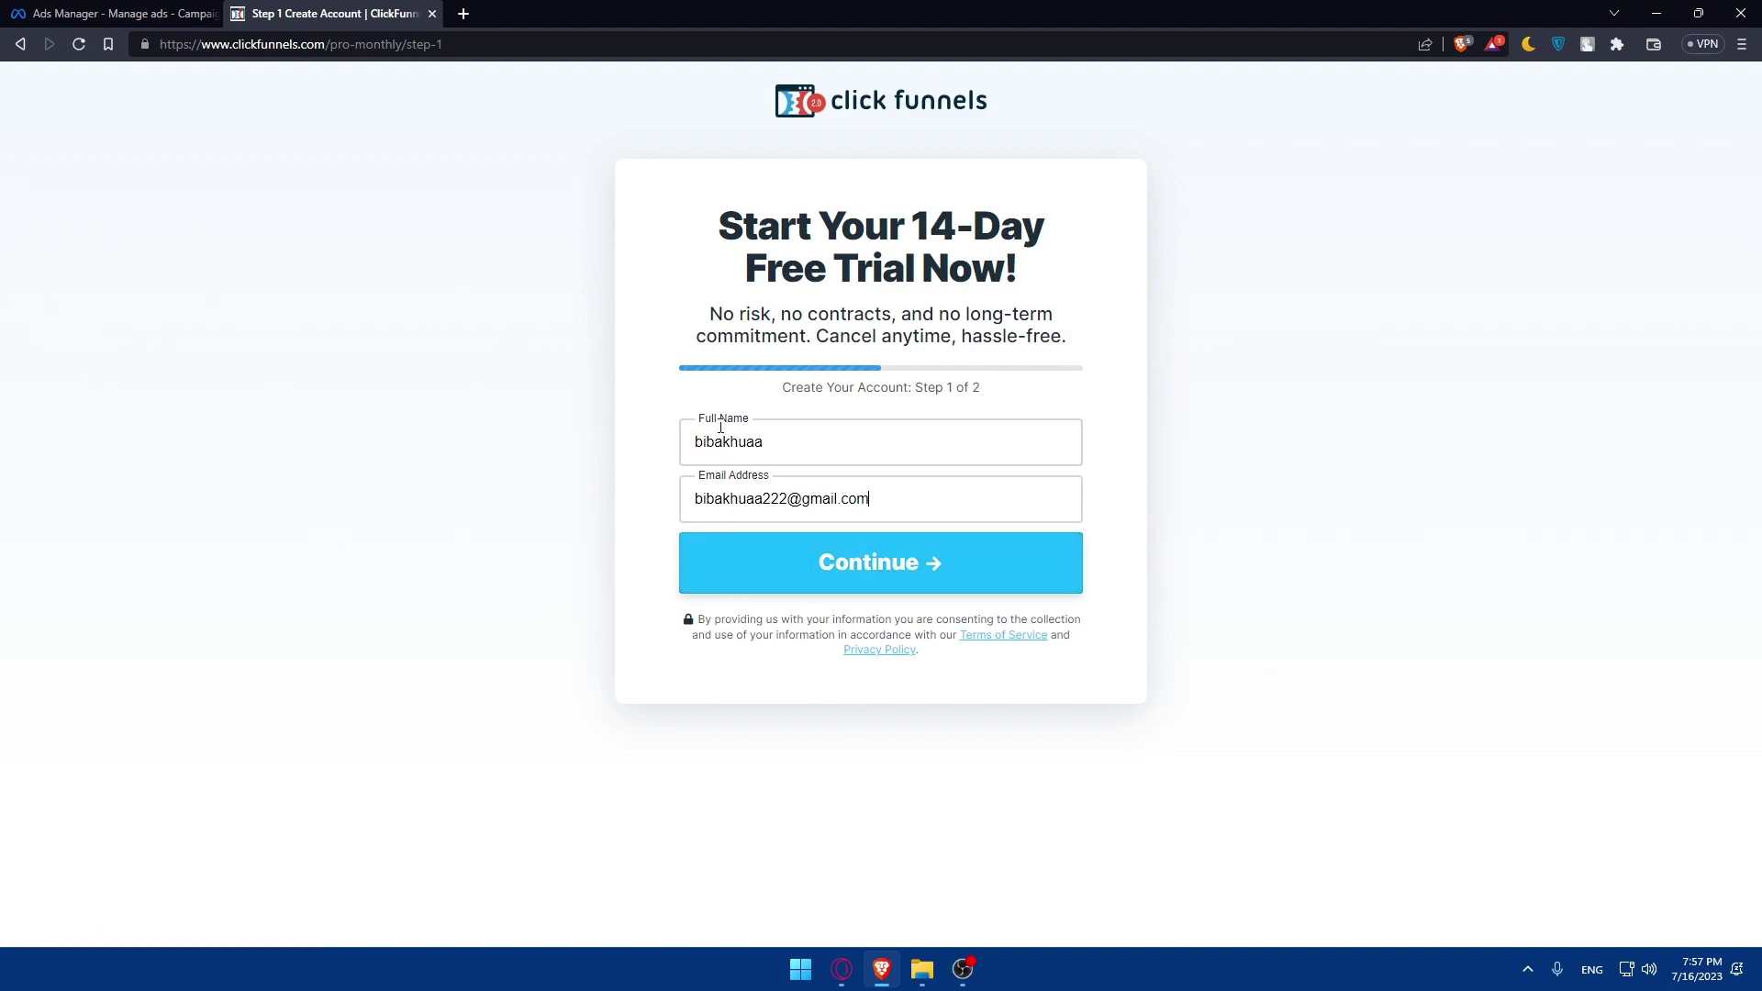
pyautogui.click(798, 564)
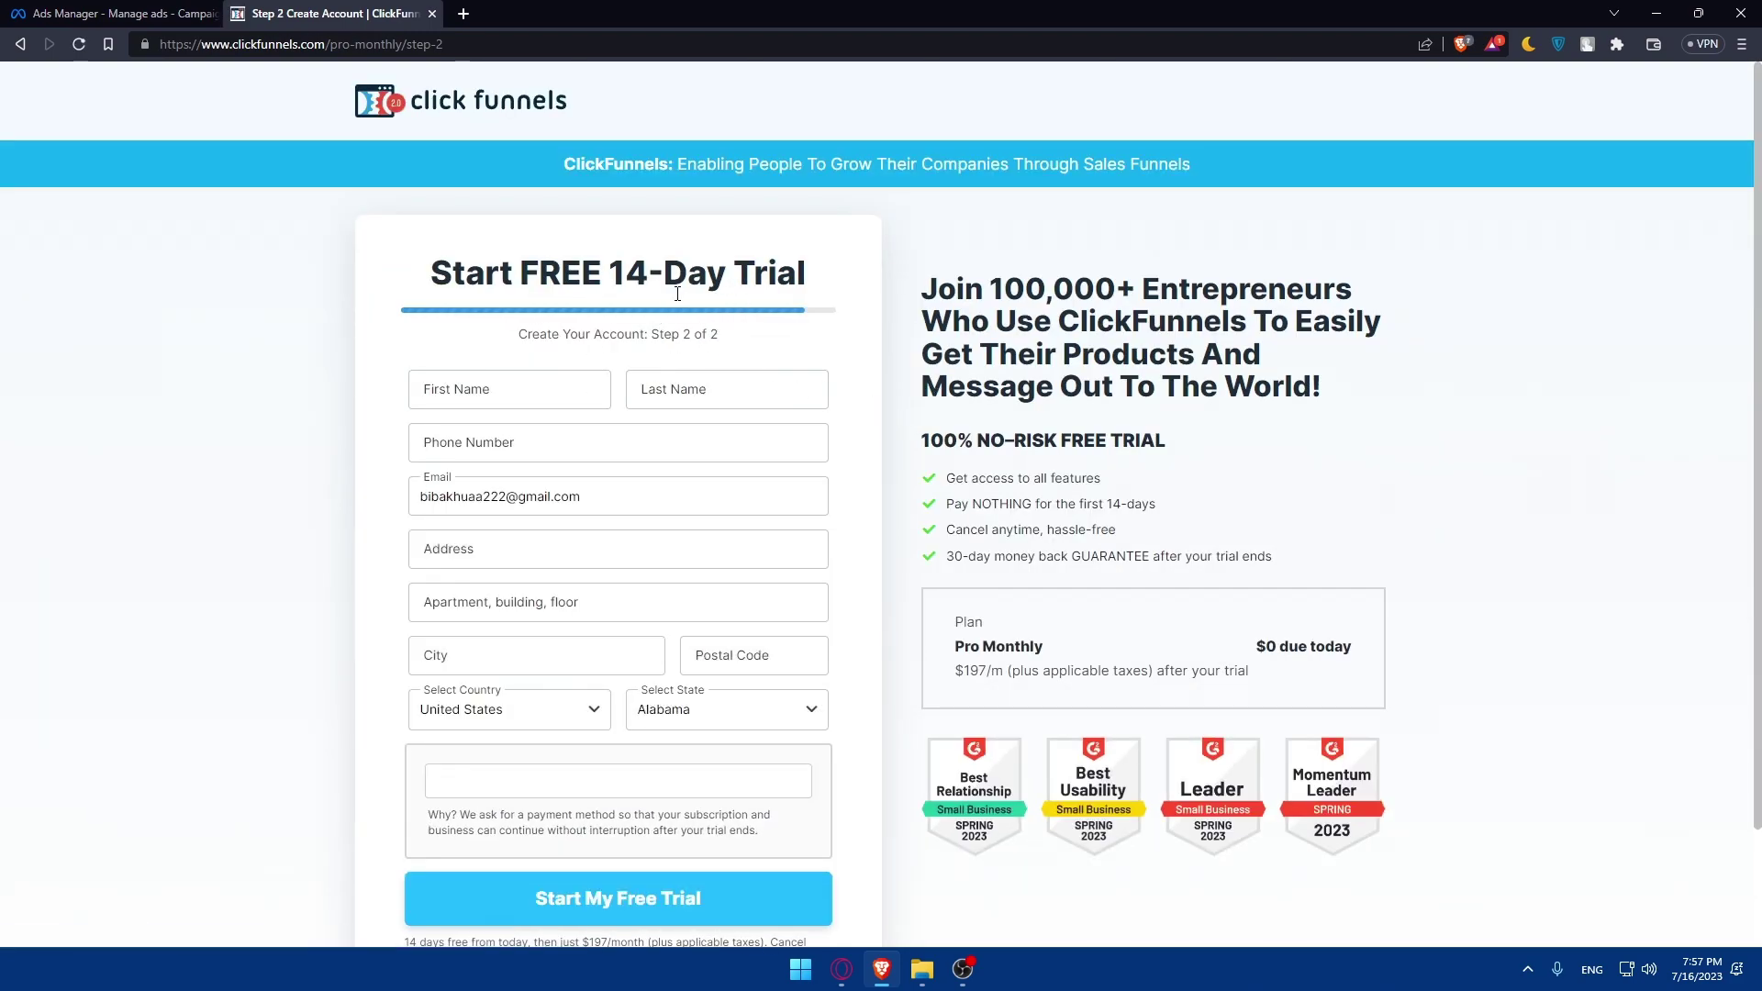
# - On Step 2, enter first name 'test' and autofill the saved phone number
pyautogui.scroll(-1, 665, 371)
pyautogui.scroll(1, 659, 371)
pyautogui.scroll(-2, 580, 781)
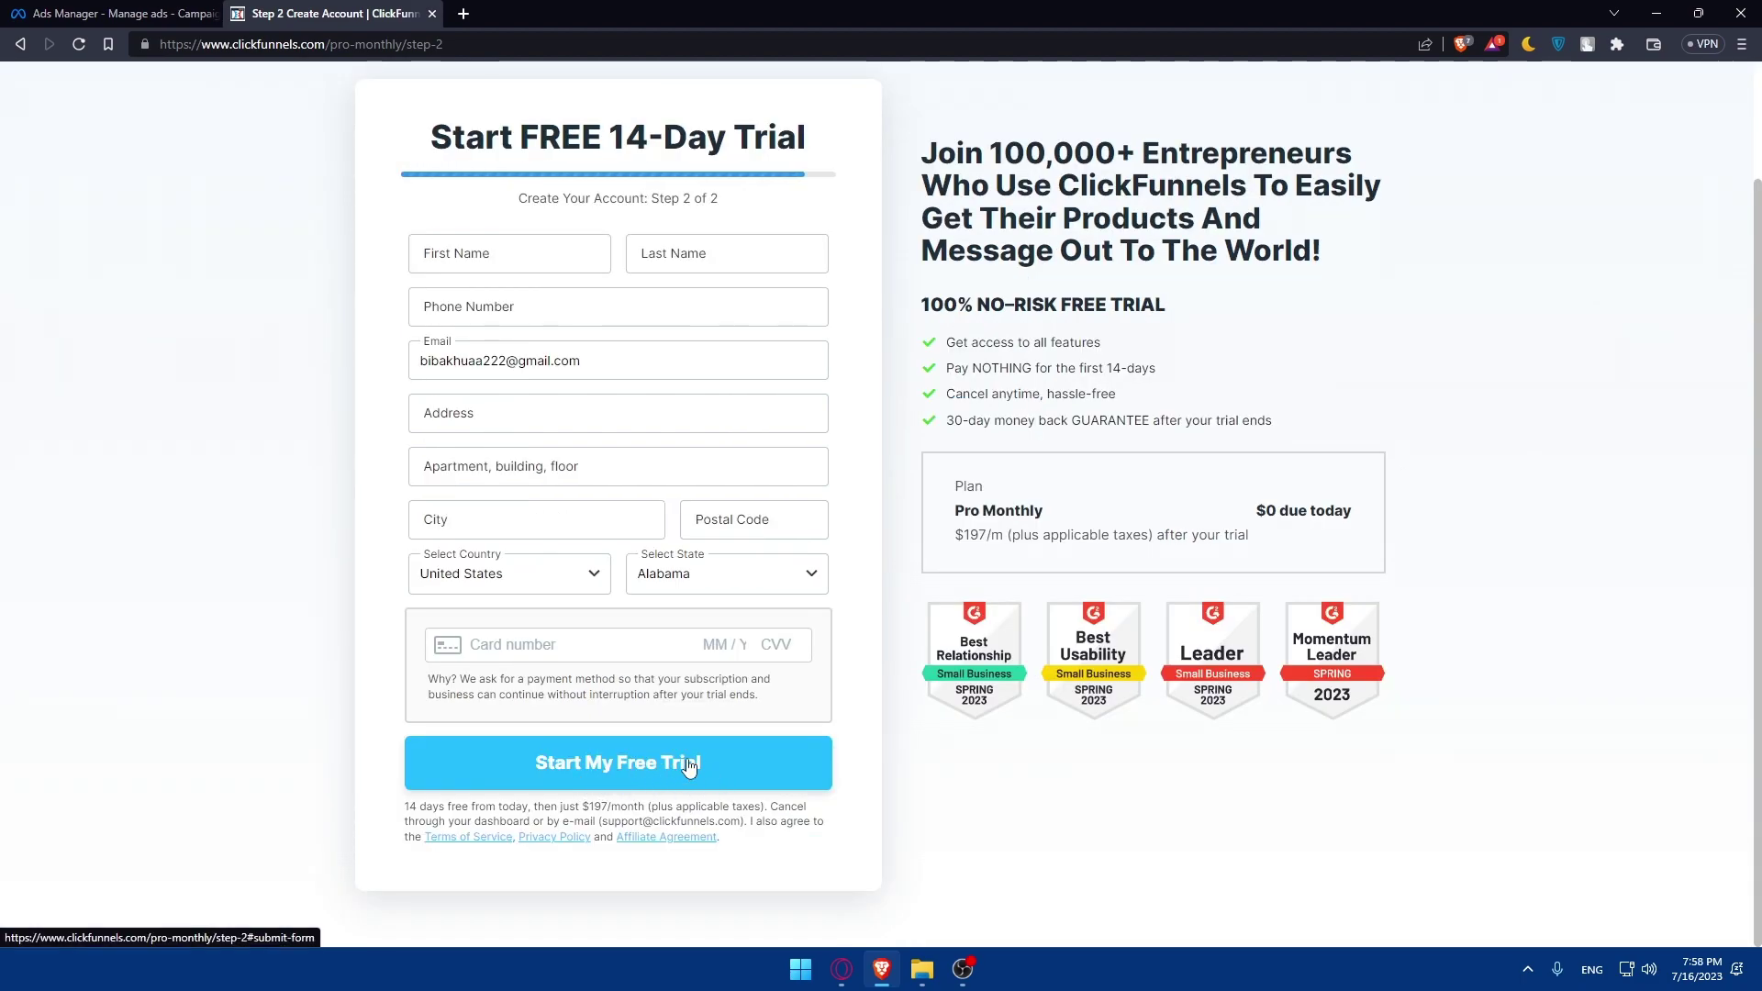
pyautogui.click(496, 261)
pyautogui.write('test')
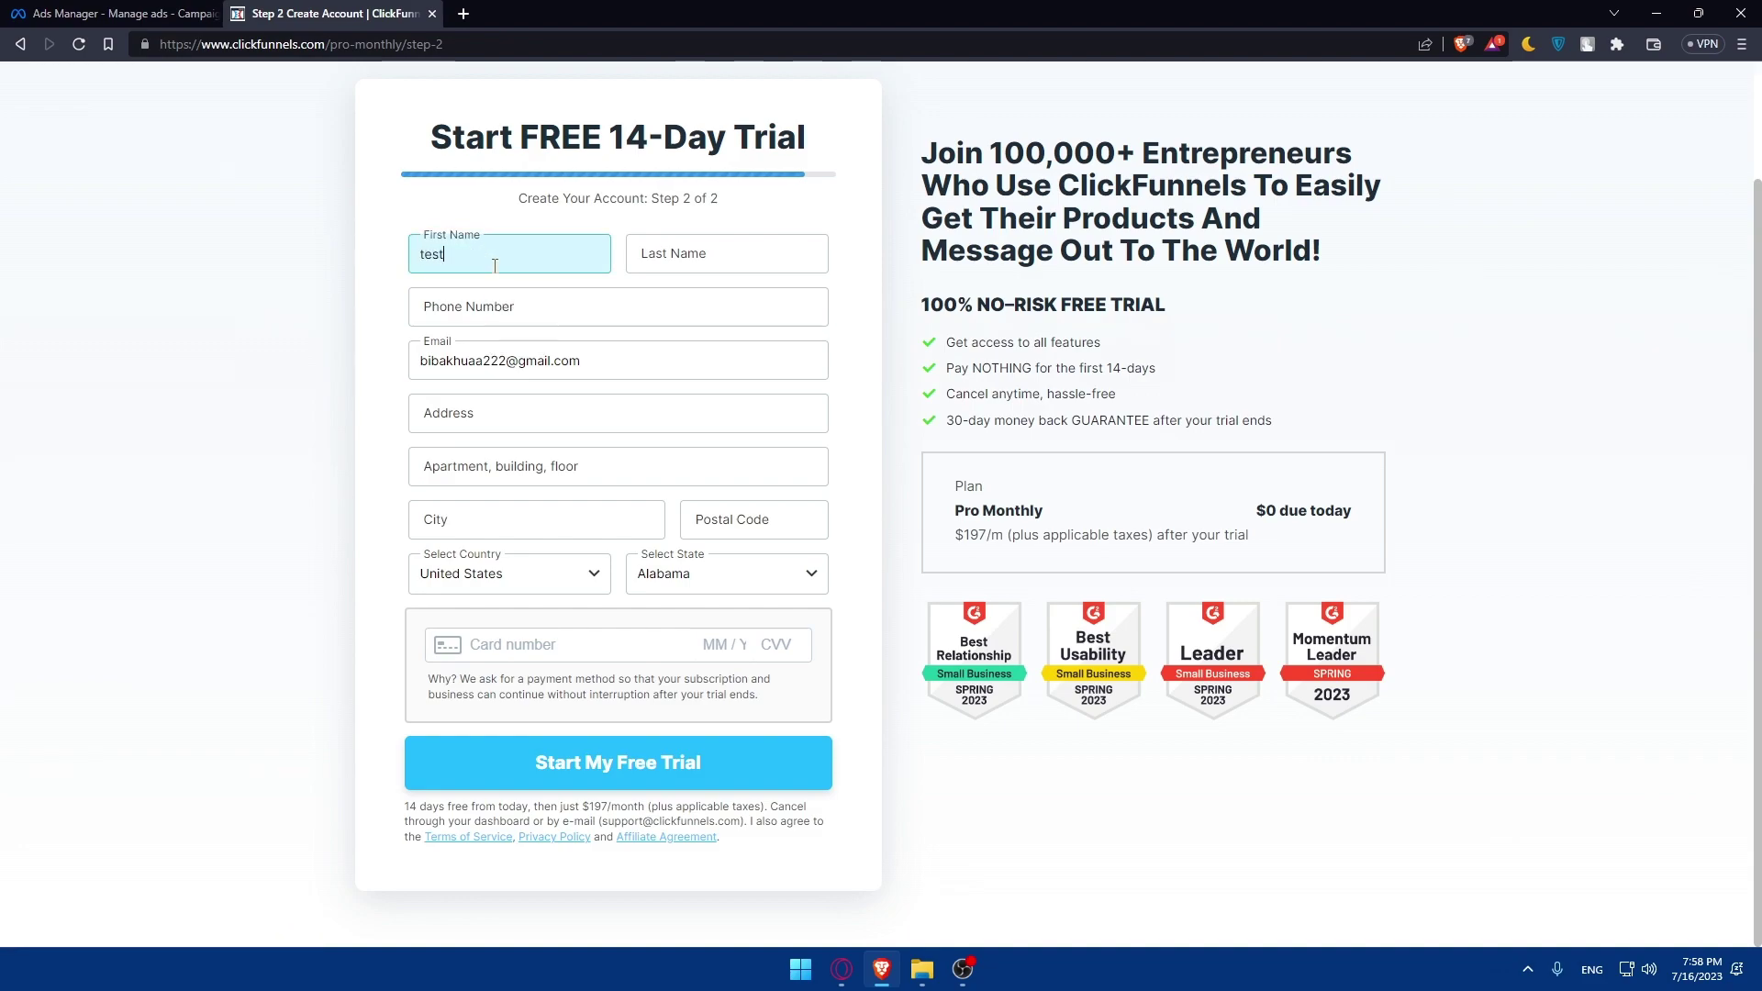
pyautogui.click(706, 257)
pyautogui.click(725, 295)
pyautogui.click(550, 312)
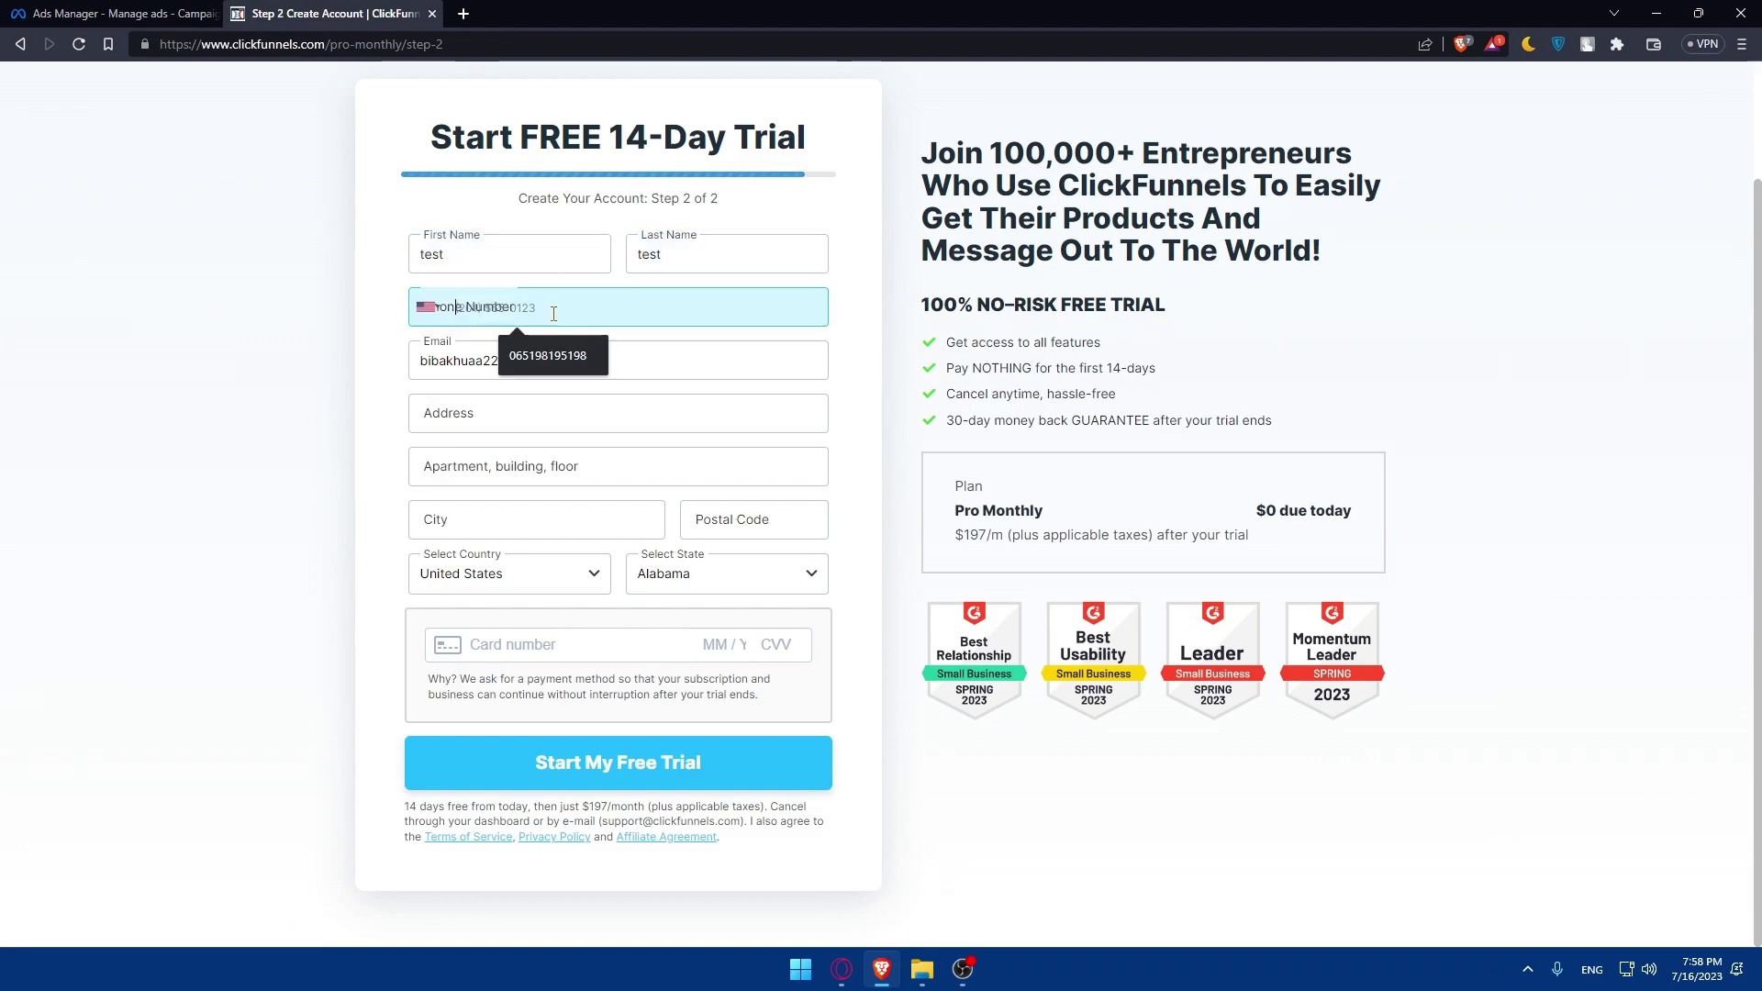
pyautogui.click(545, 355)
# - Autofill the address, add apartment 'tes', leave the card empty and go back
pyautogui.click(494, 422)
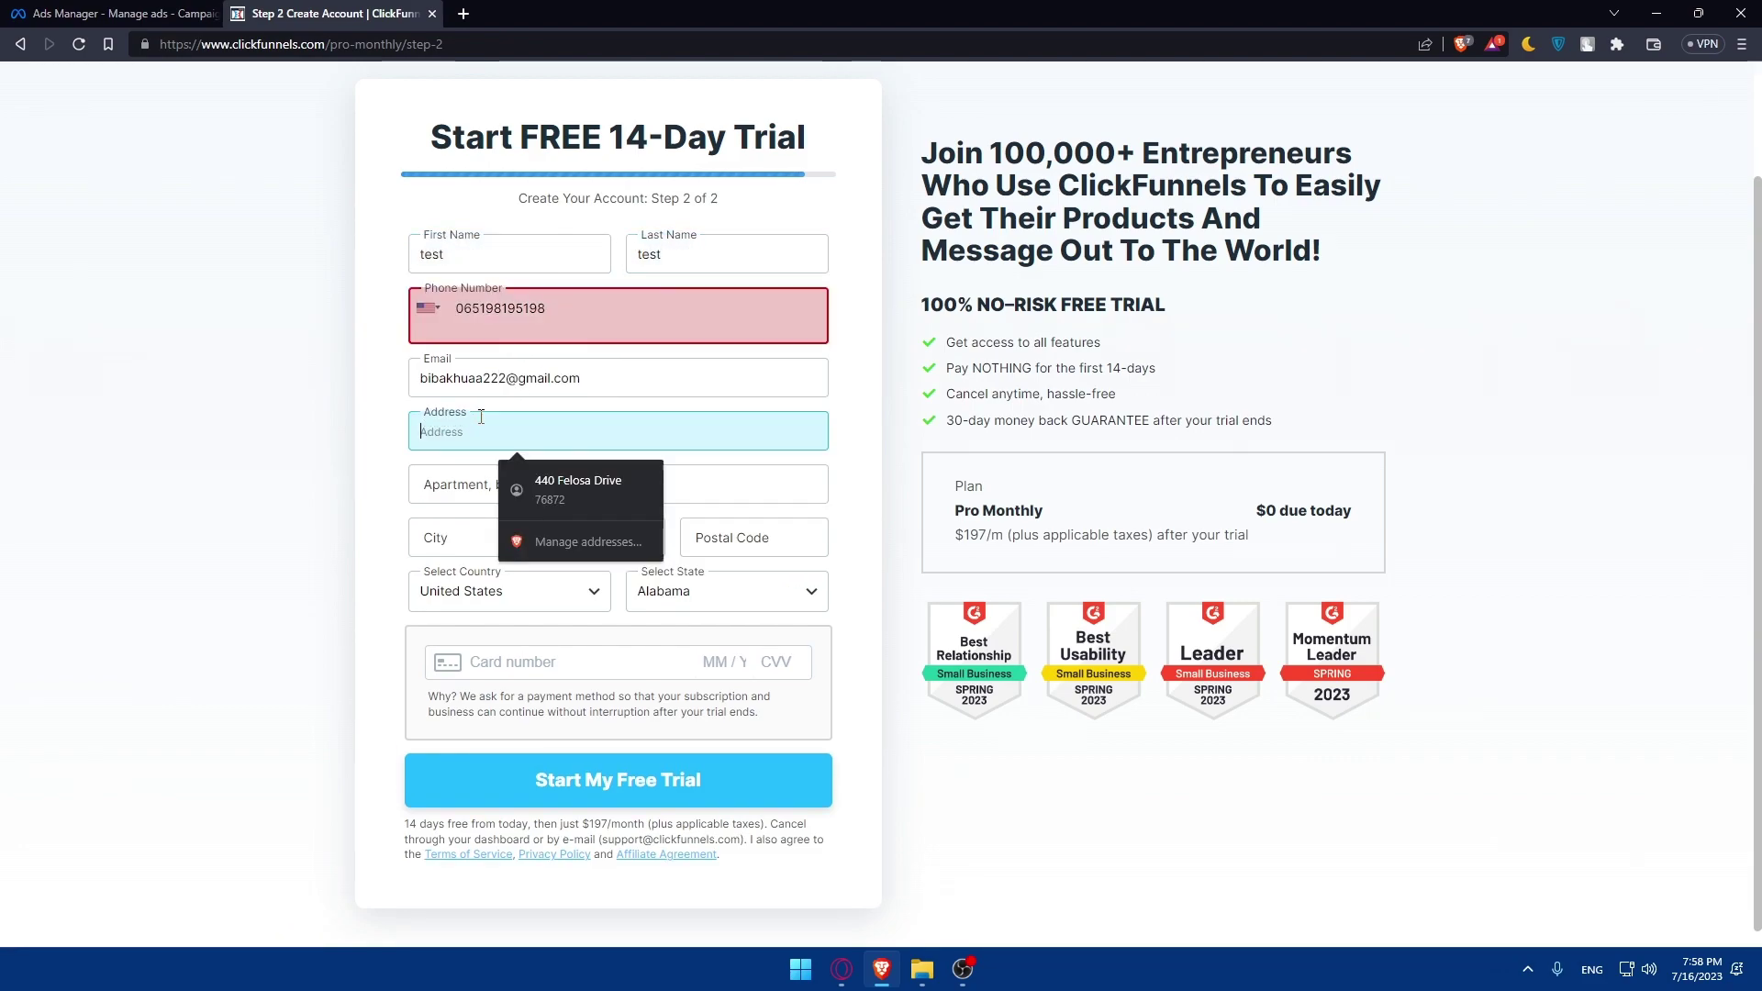
pyautogui.click(550, 479)
pyautogui.click(506, 493)
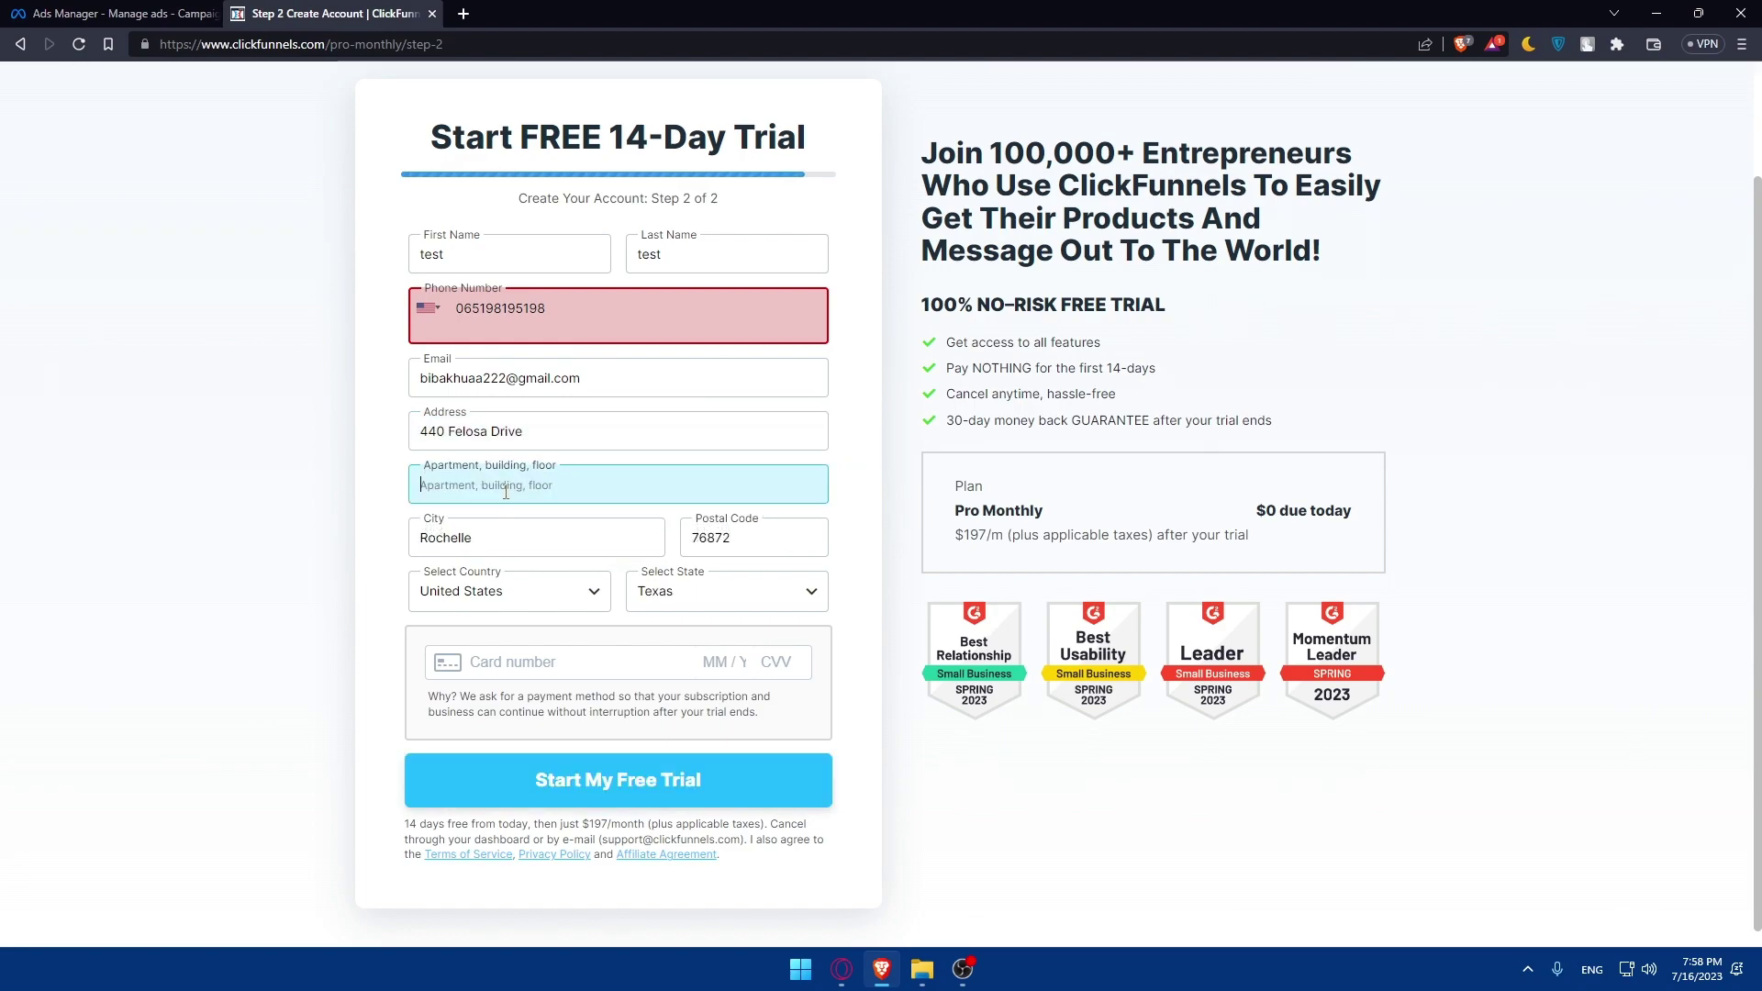
pyautogui.write('test')
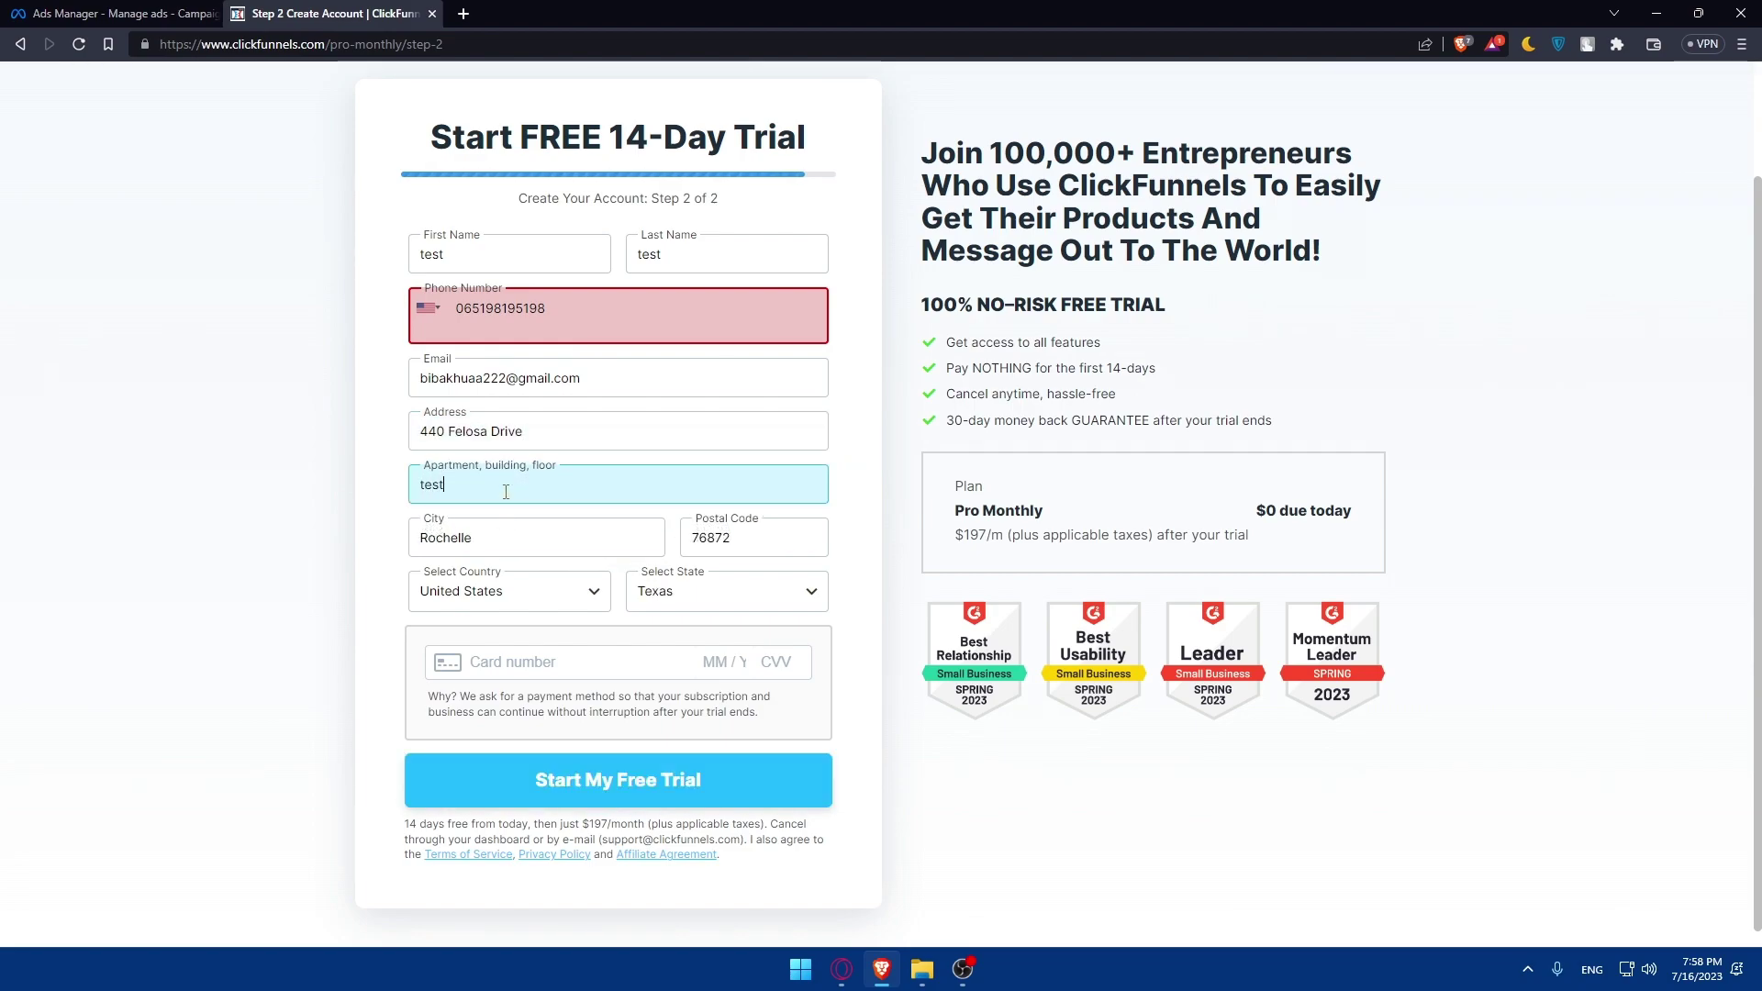
pyautogui.click(583, 662)
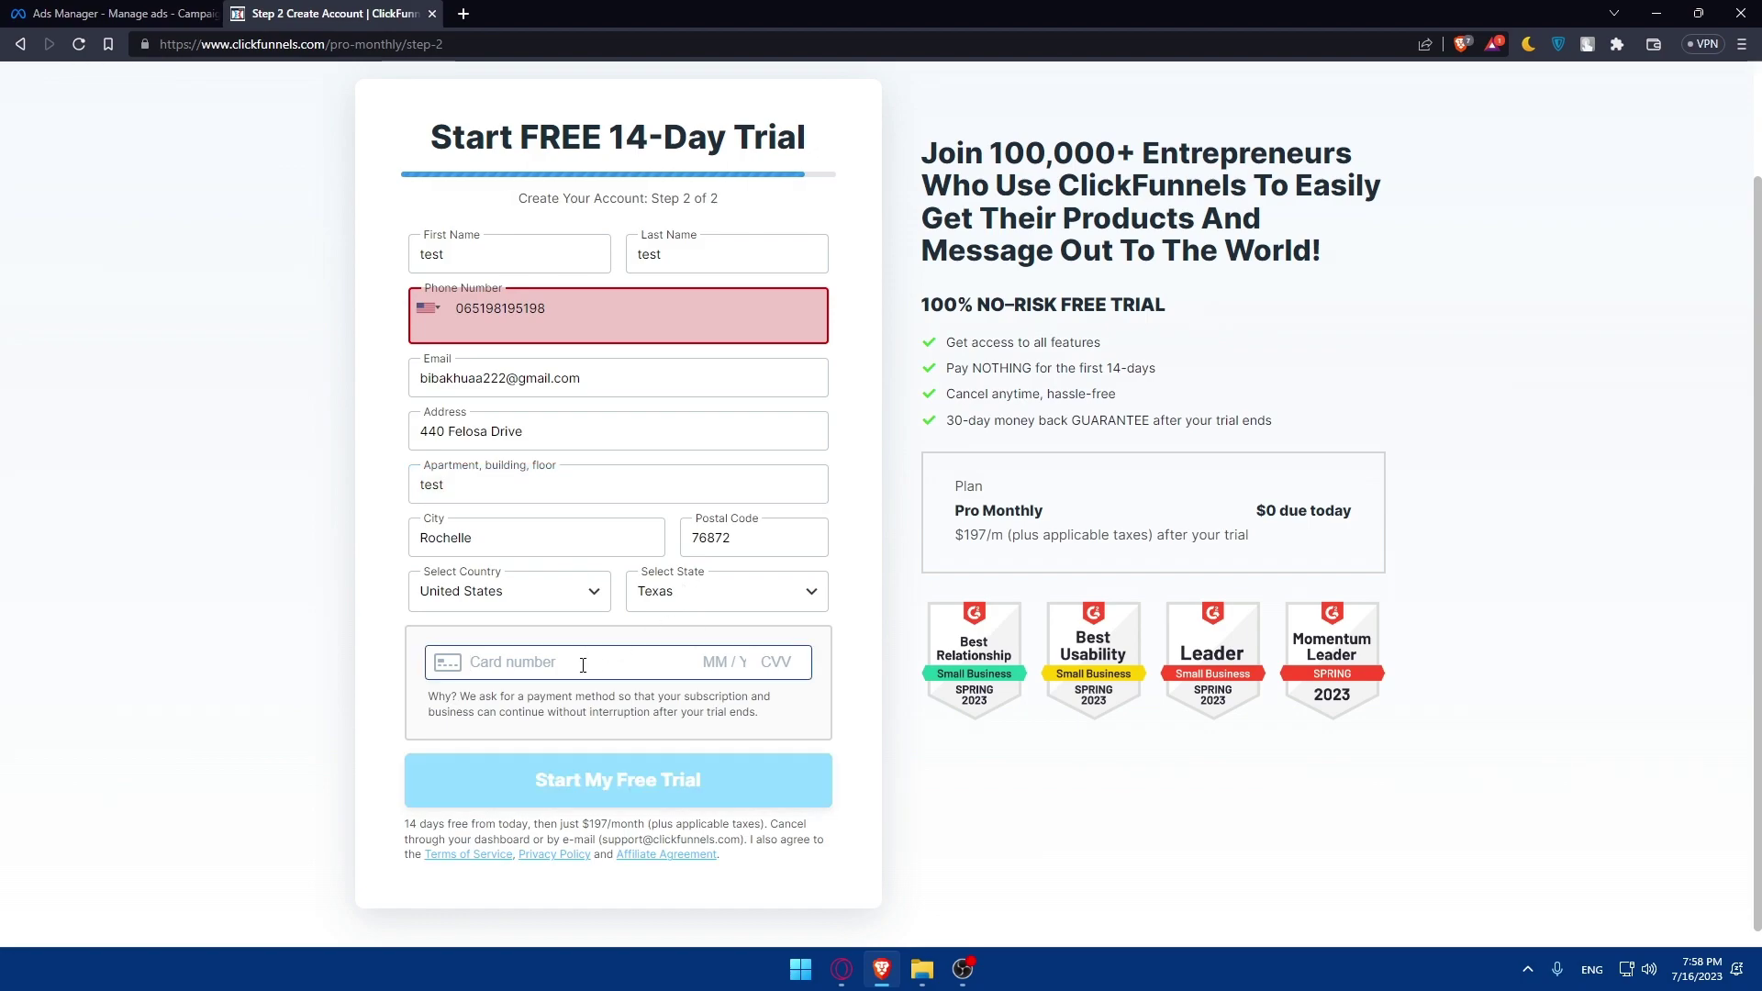
pyautogui.click(362, 640)
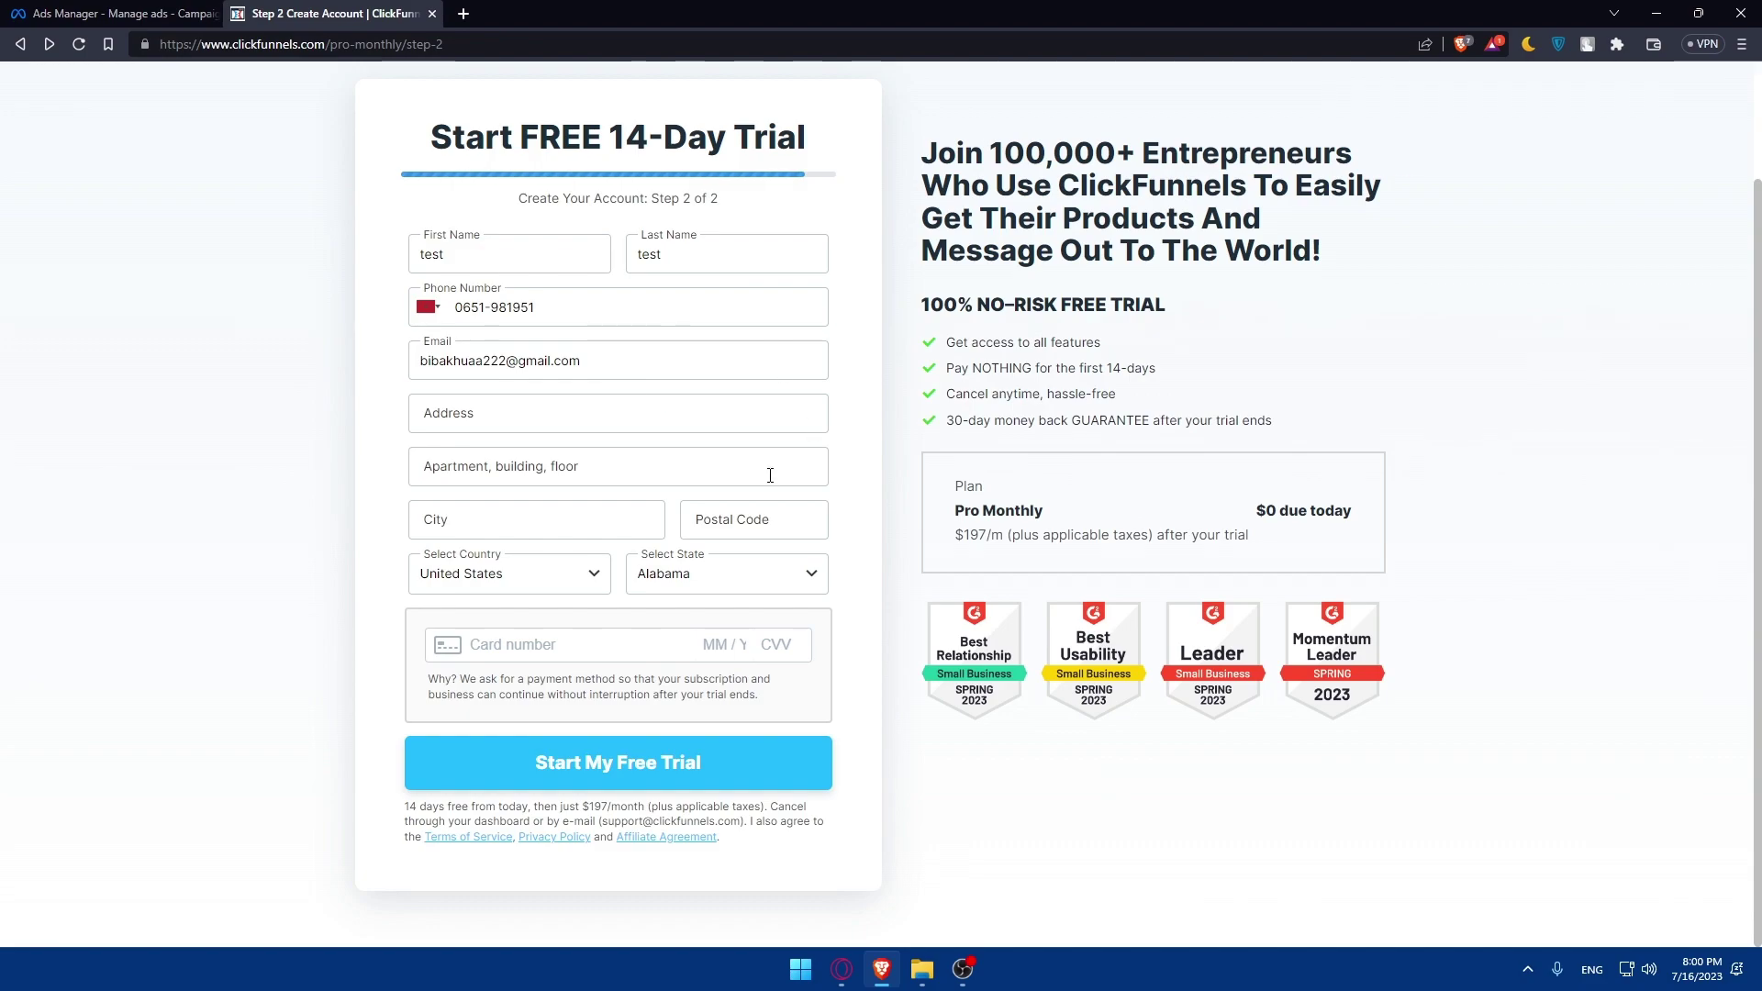
pyautogui.hotkey('alt', 'Left')
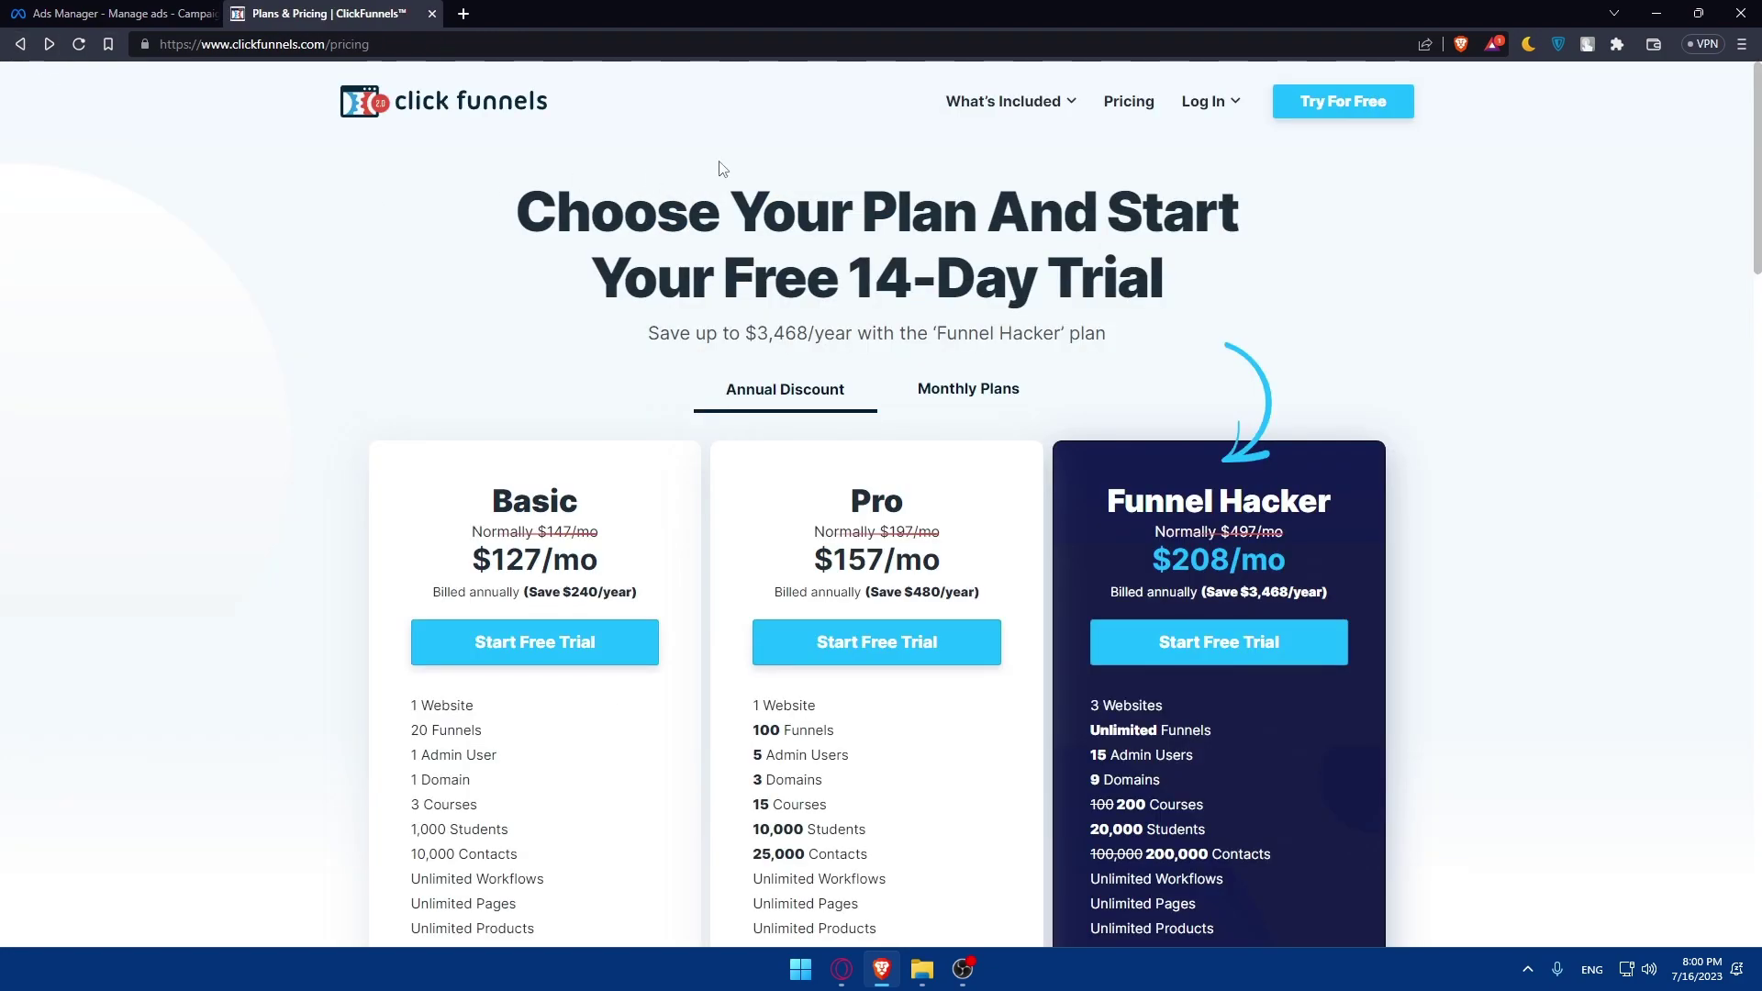
# - Choose ClickFunnels 2.0 from the Log In menu to reach its sign-in page
pyautogui.moveTo(1210, 101)
pyautogui.click(1262, 154)
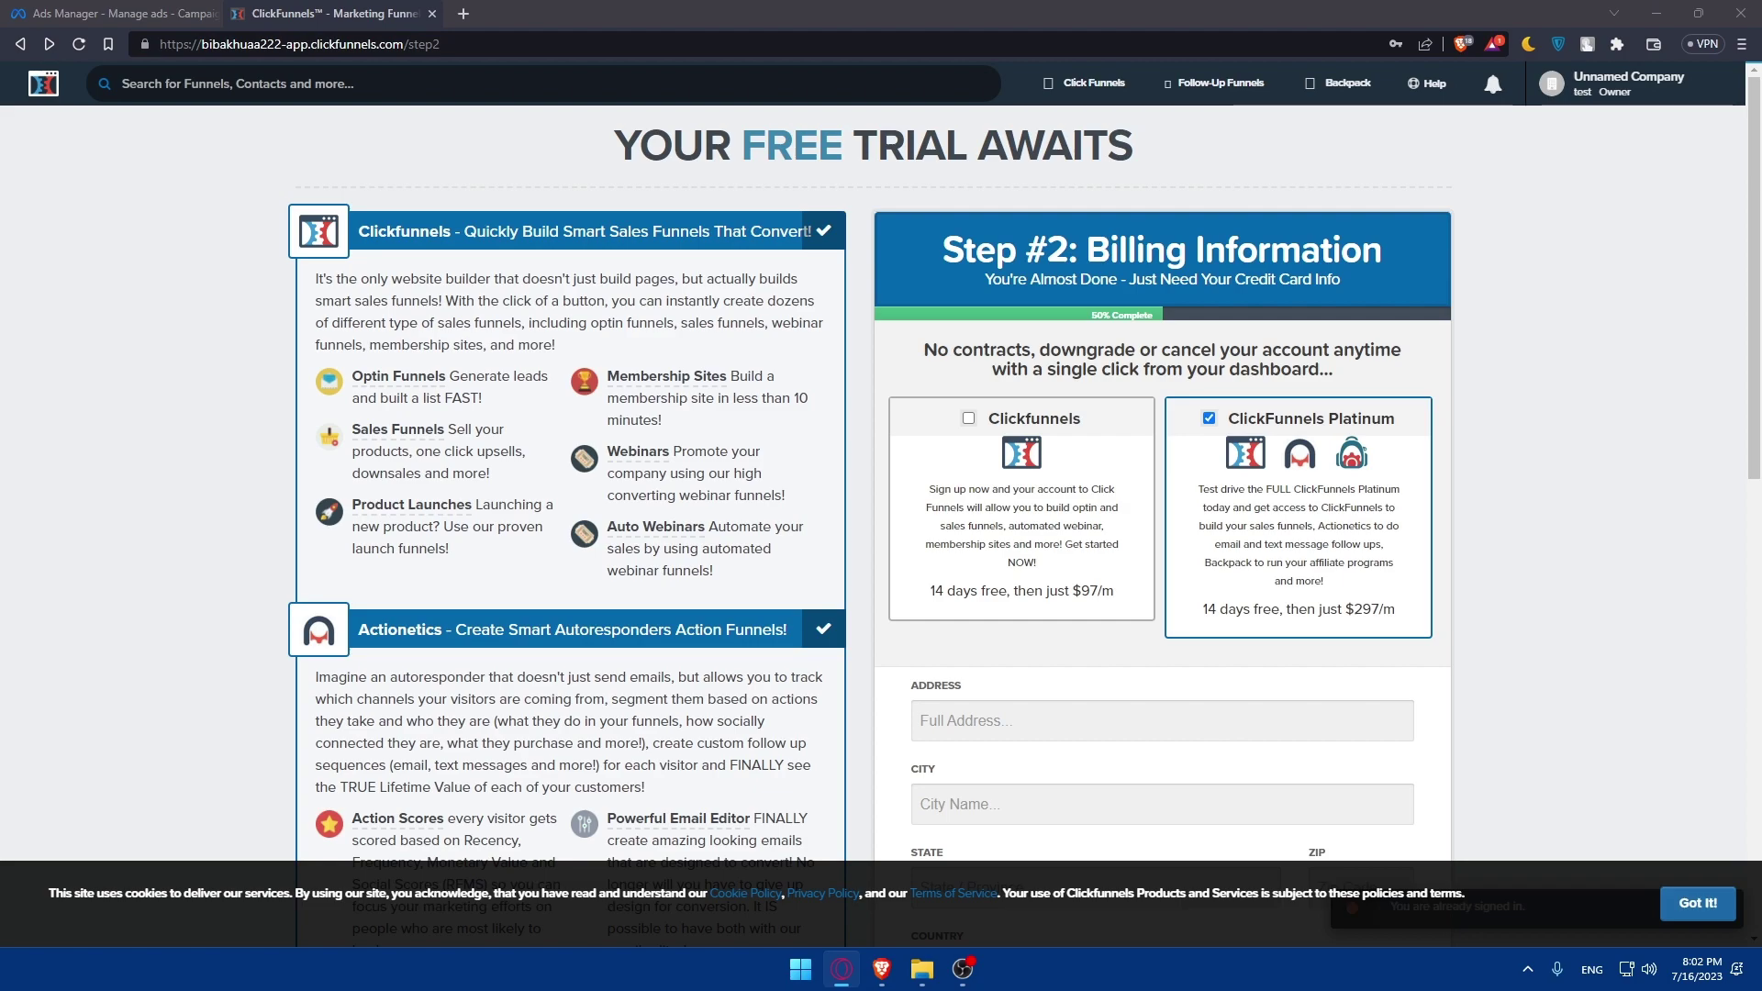
# - Switch to the Ads Manager tab showing the campaigns and payment-method notice
pyautogui.click(115, 13)
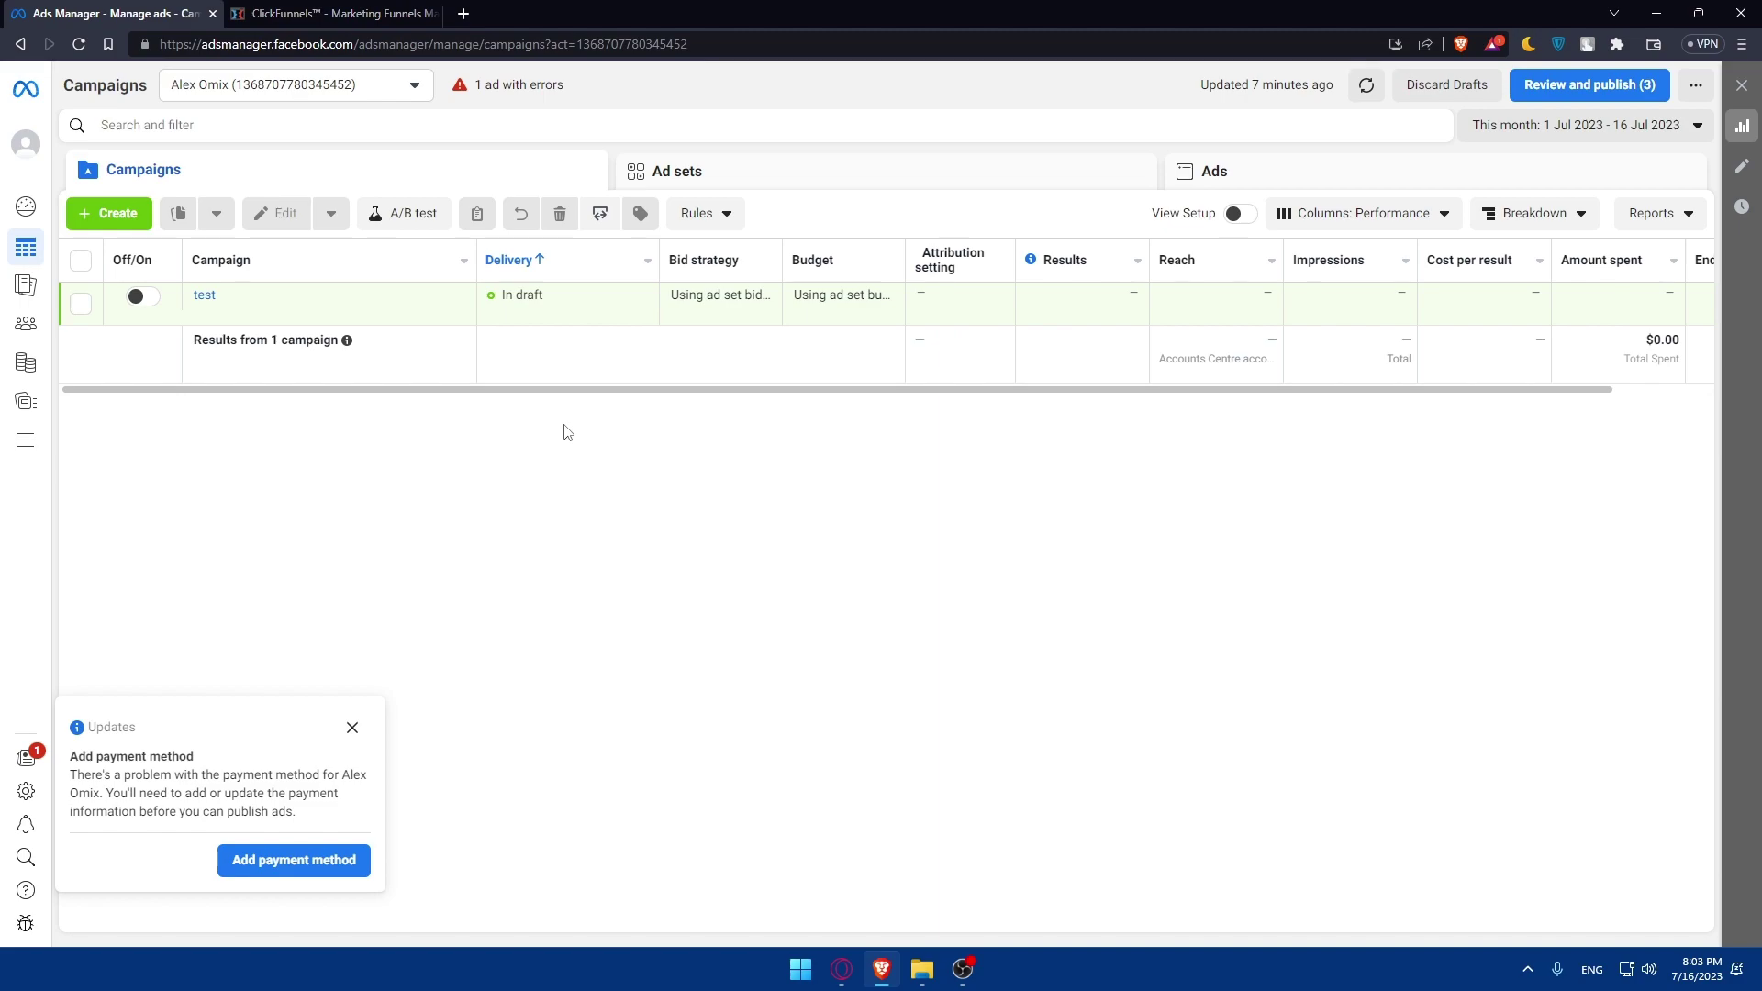
pyautogui.click(353, 726)
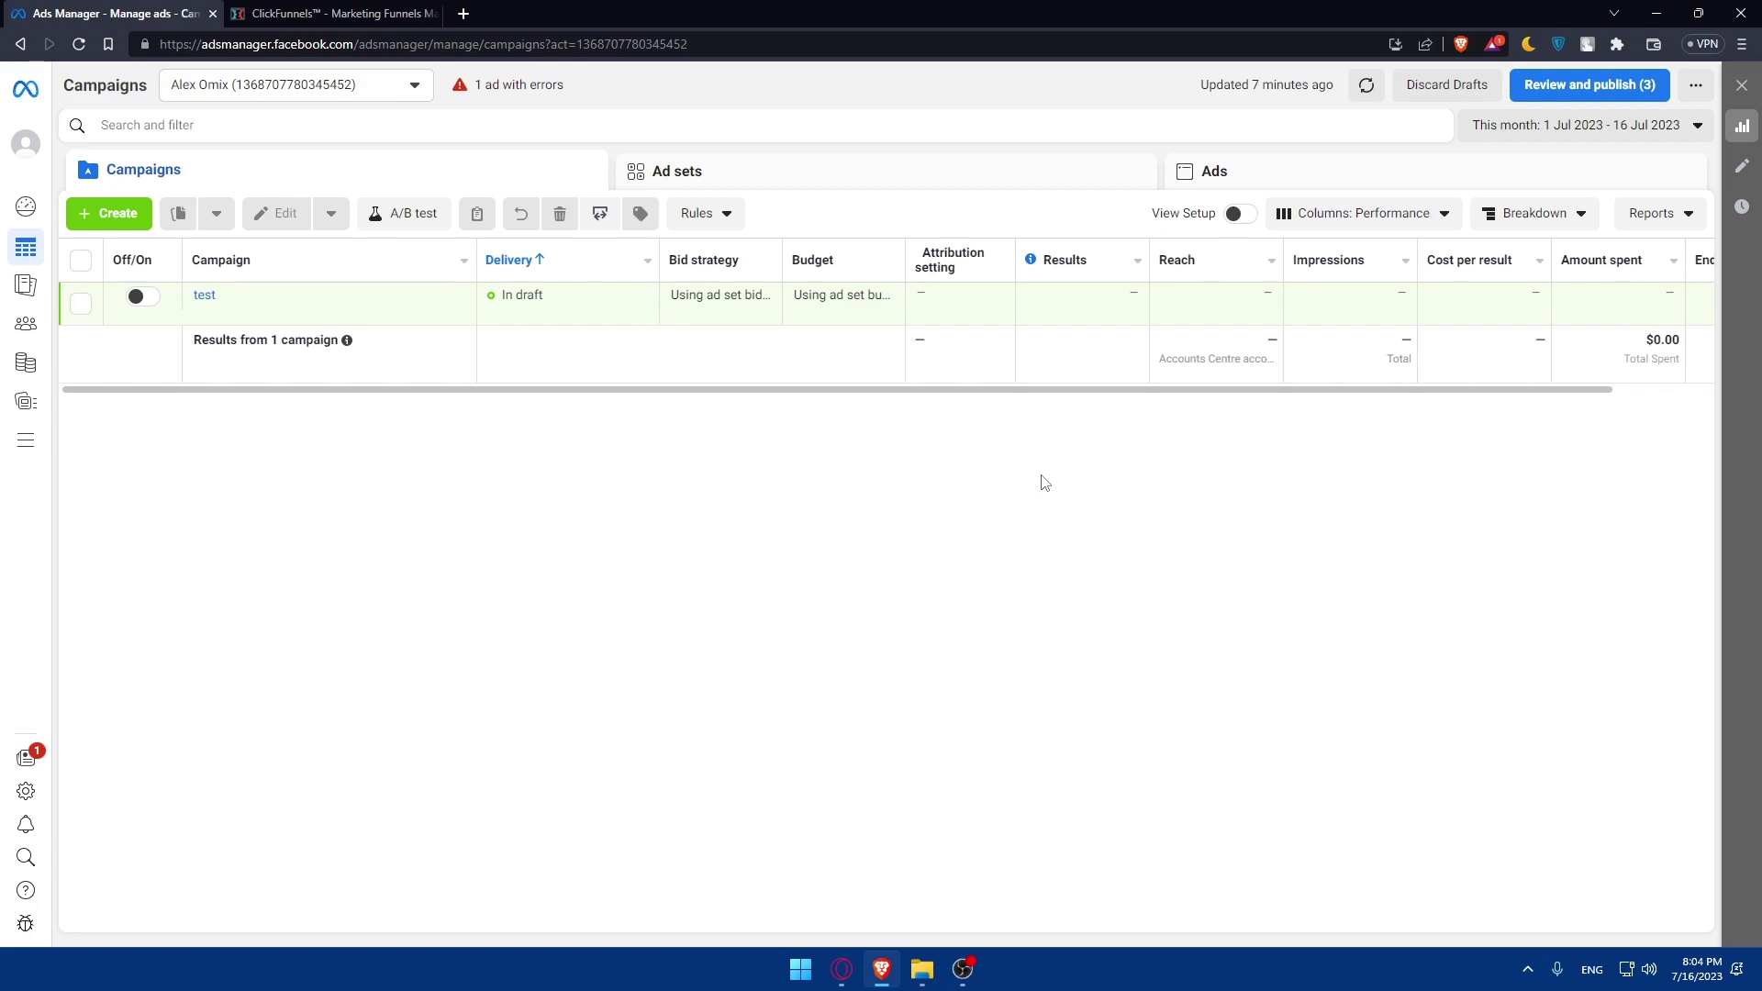
pyautogui.click(30, 213)
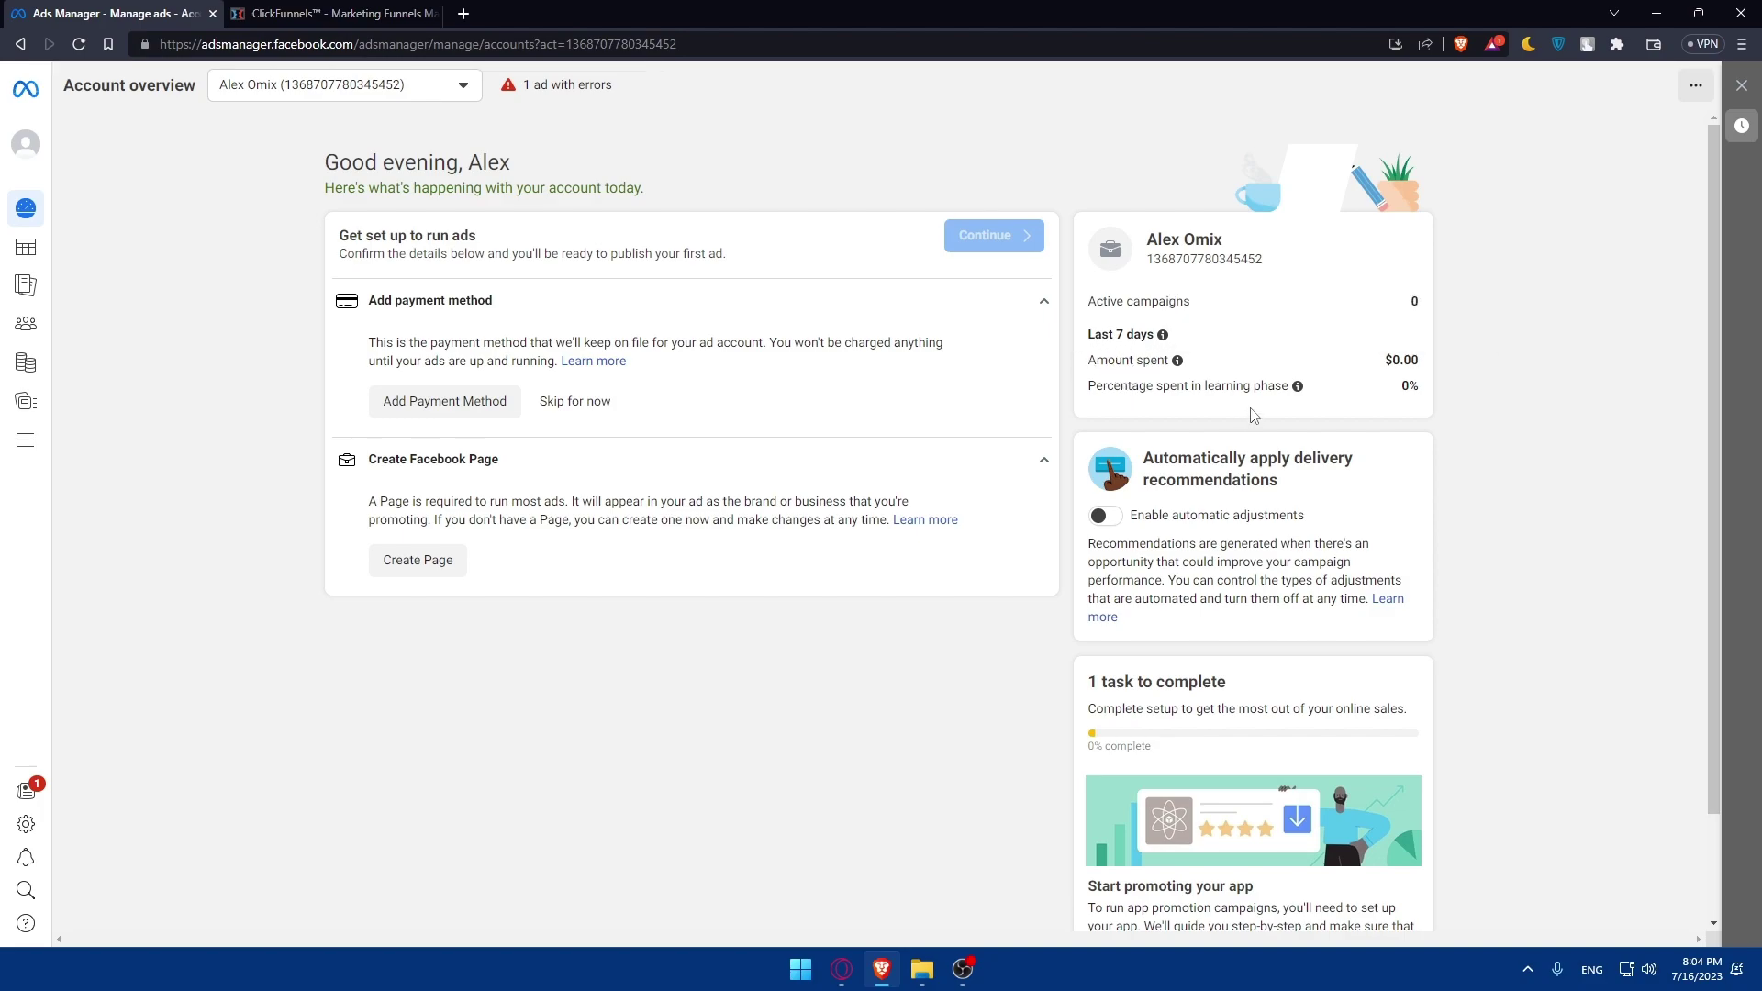
pyautogui.scroll(-1, 1250, 409)
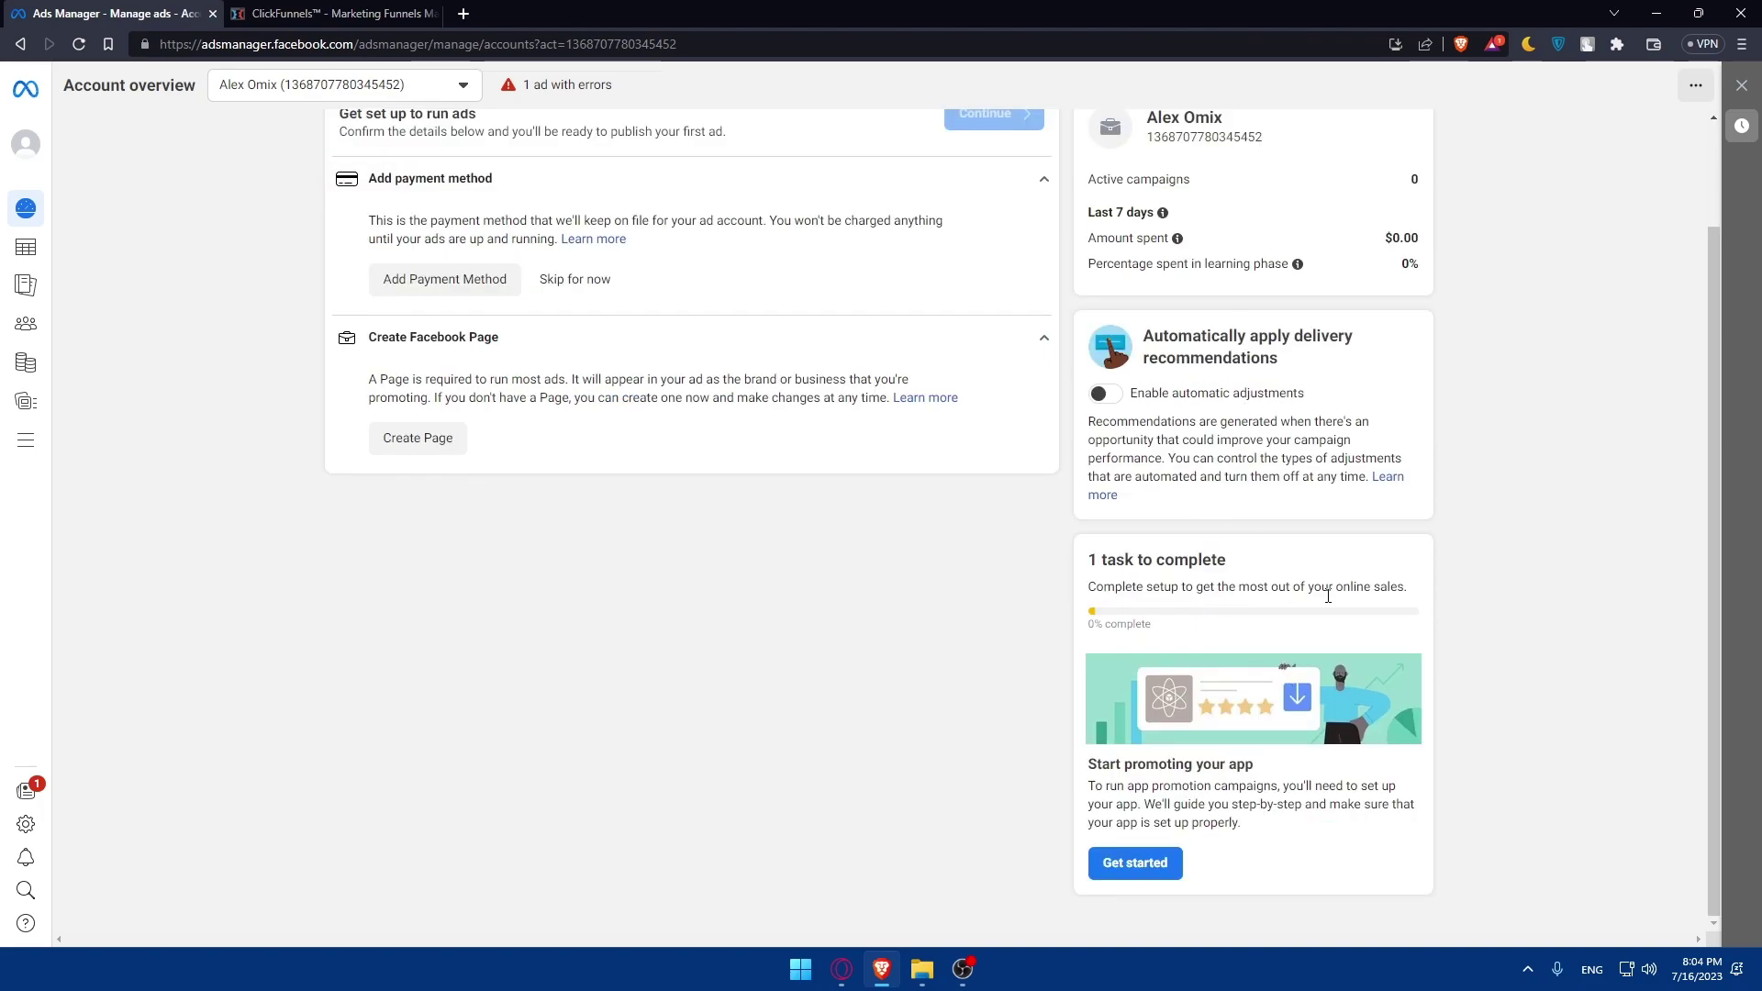
pyautogui.click(25, 248)
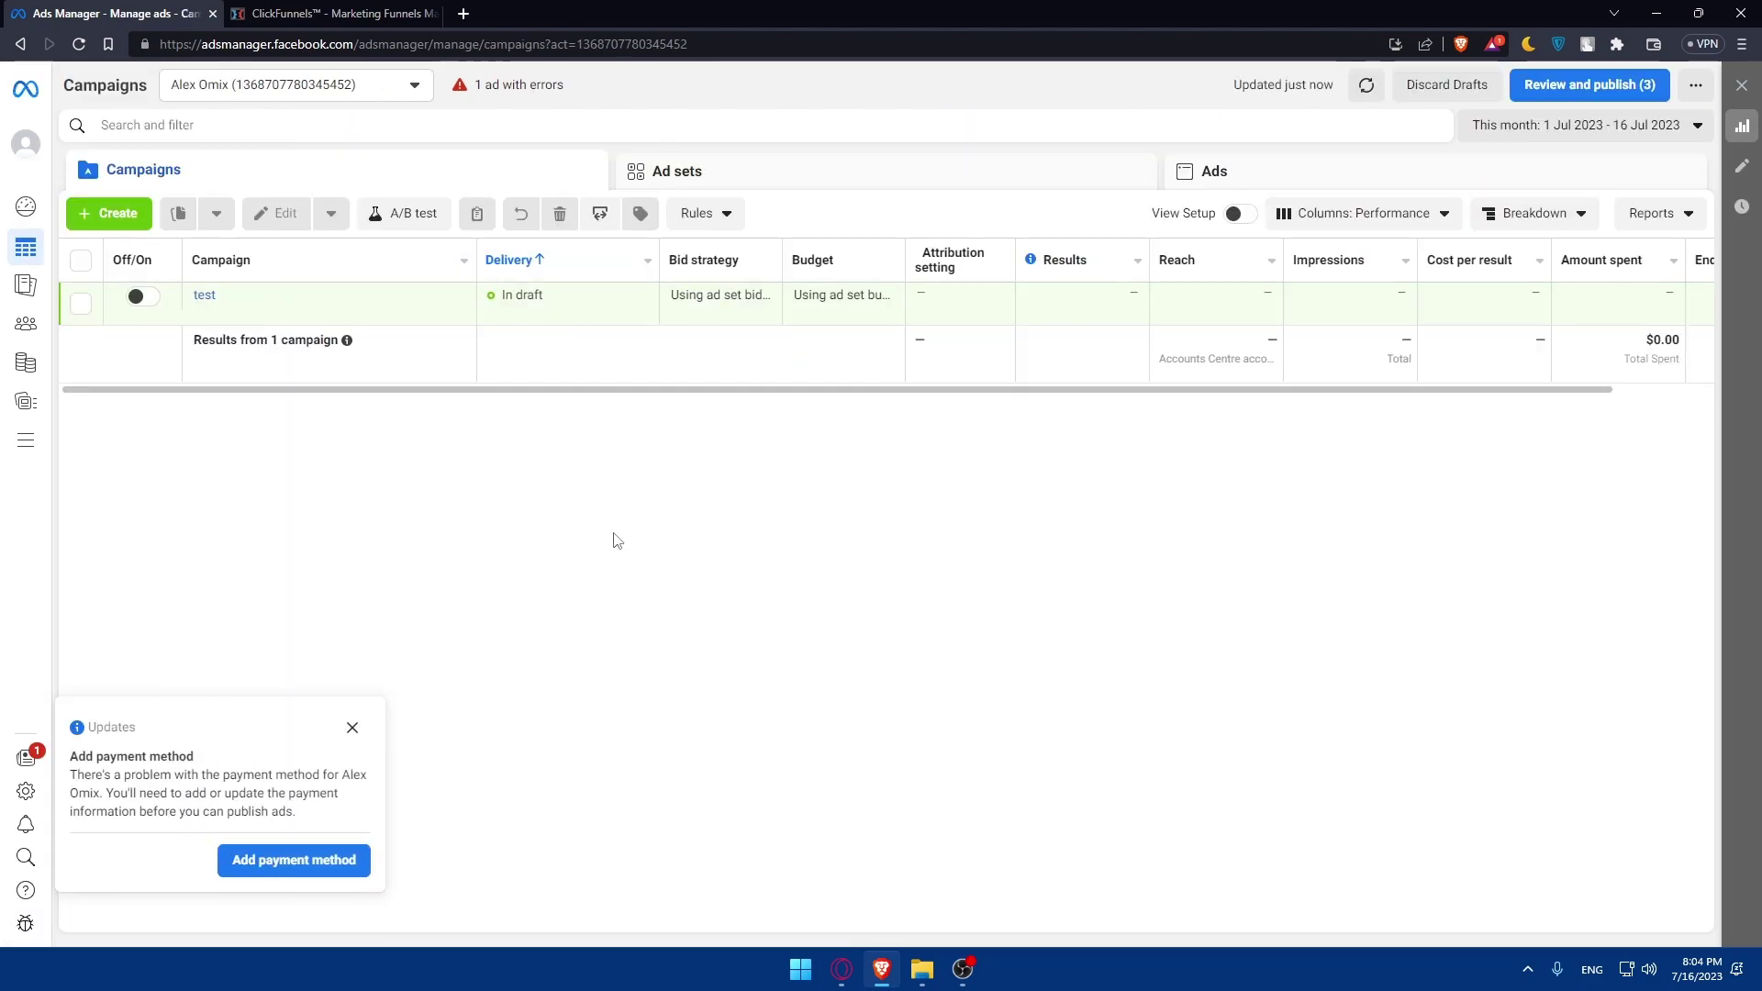
# - Dismiss the payment notice, postpone the Ads reporting announcement, and open Audiences from the sidebar
pyautogui.click(351, 728)
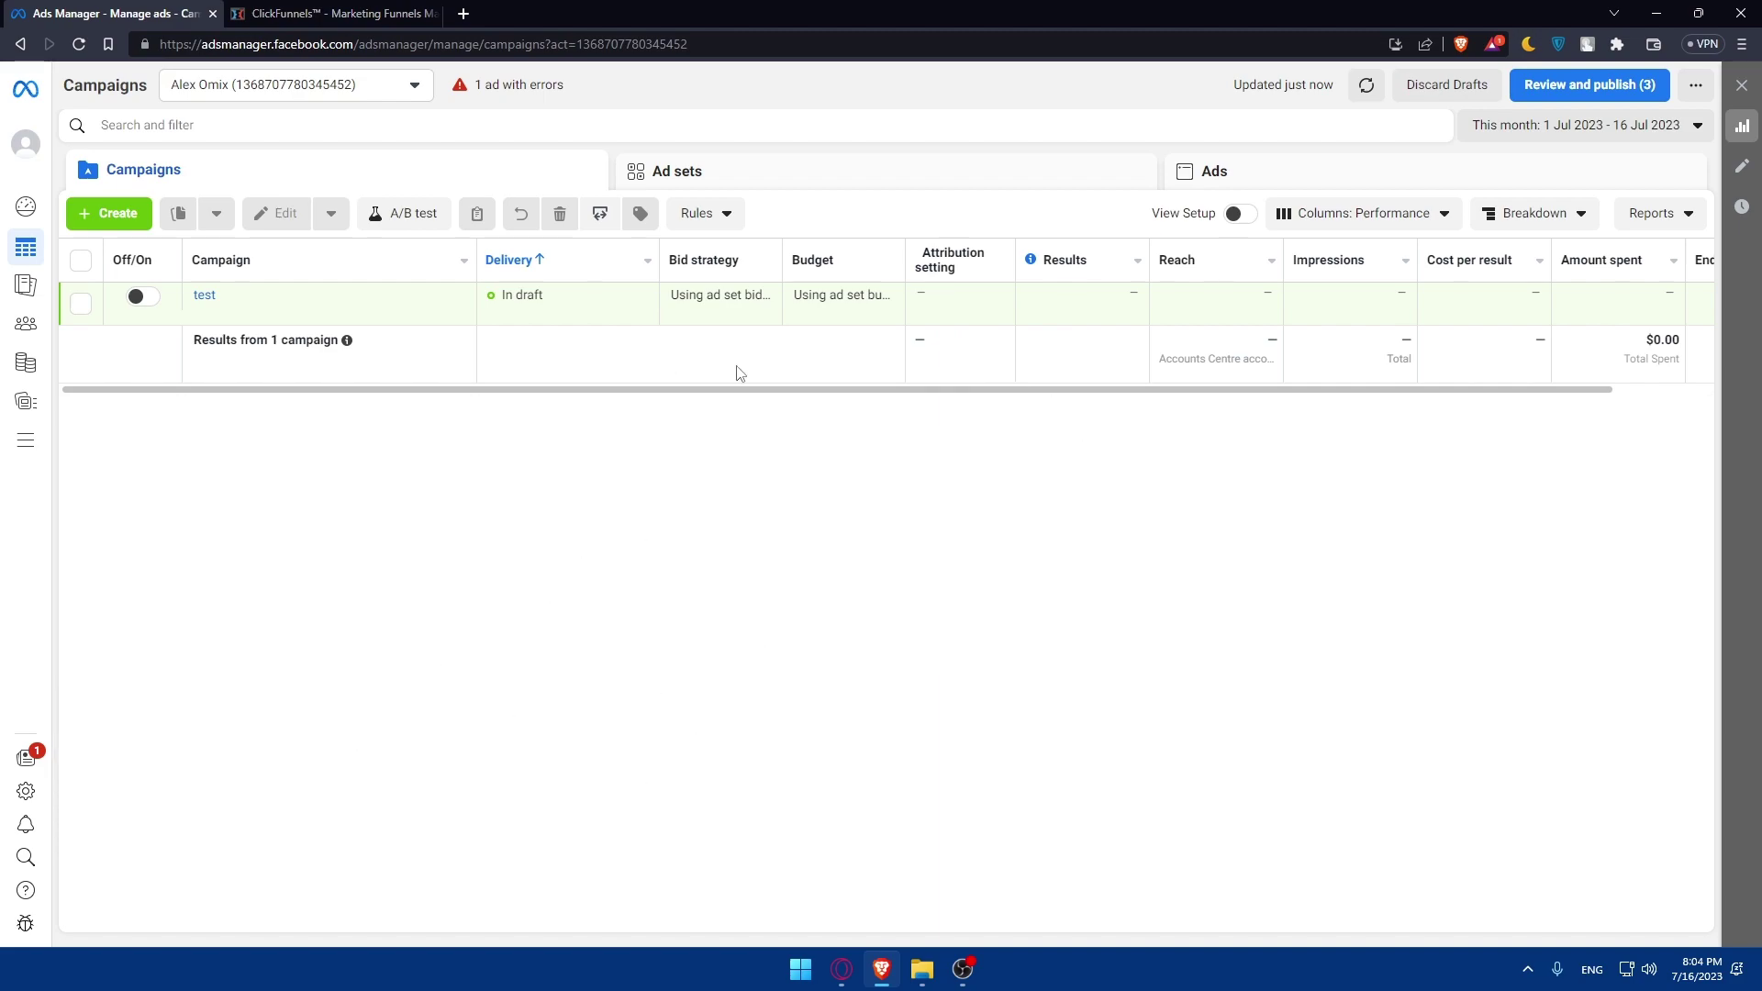
pyautogui.click(16, 290)
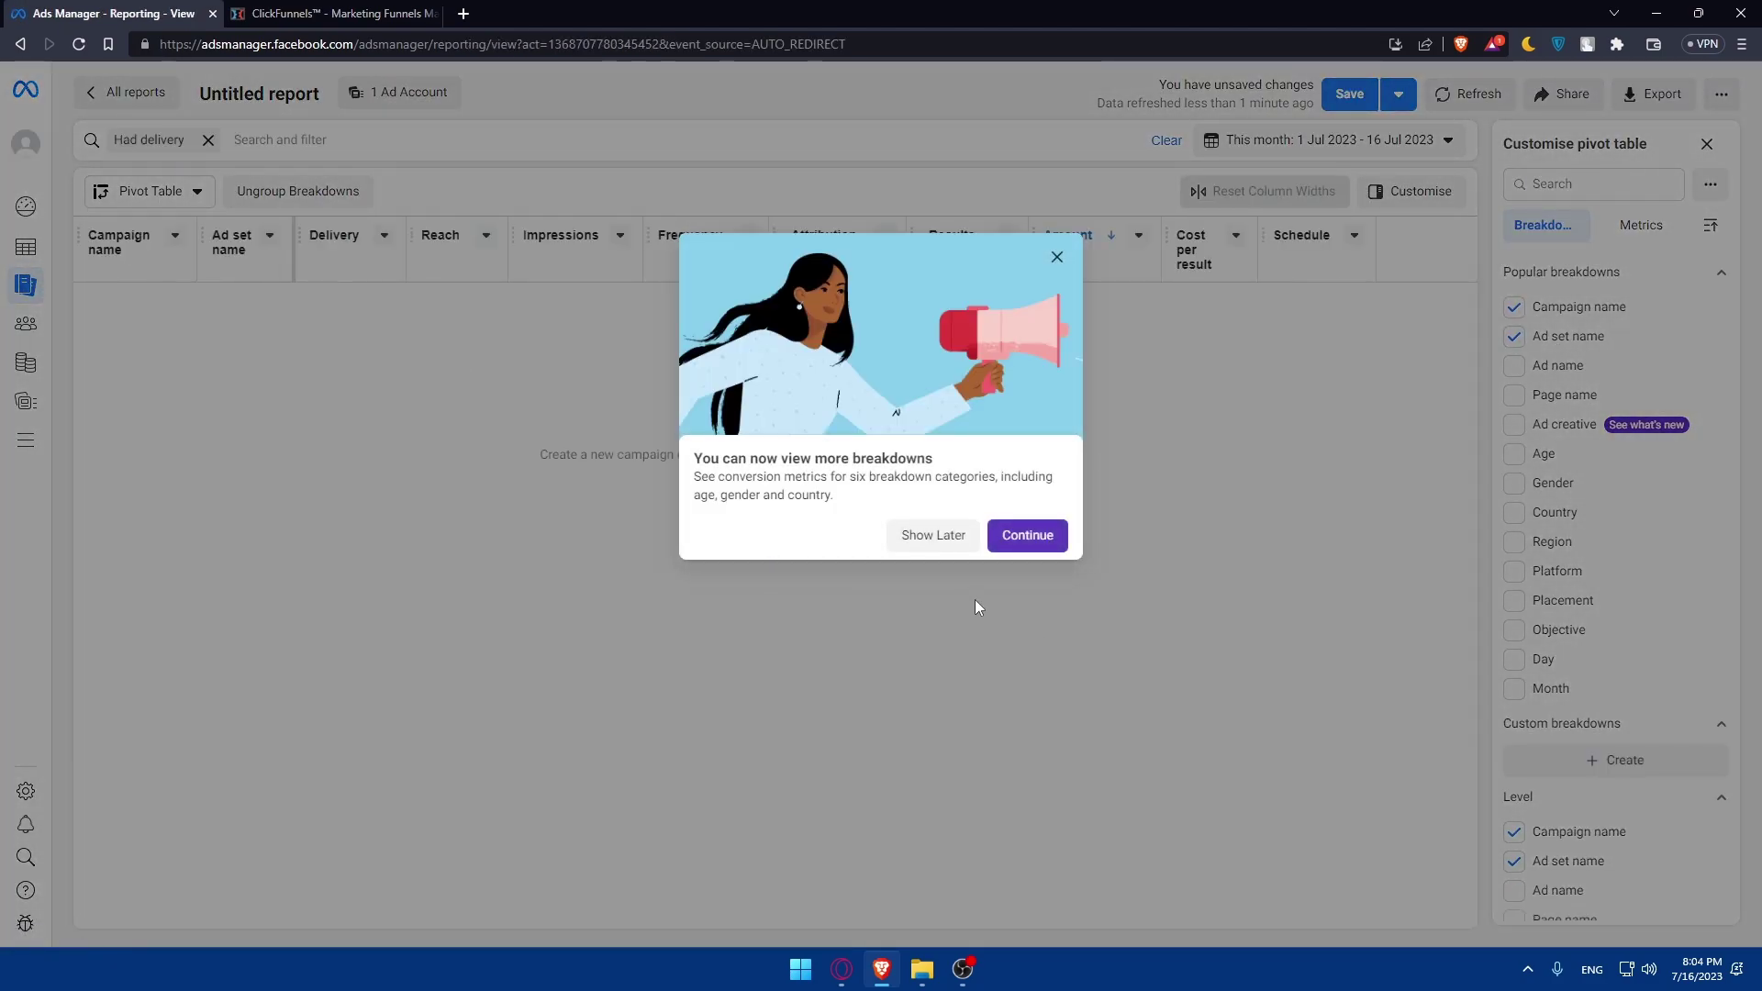
pyautogui.click(945, 536)
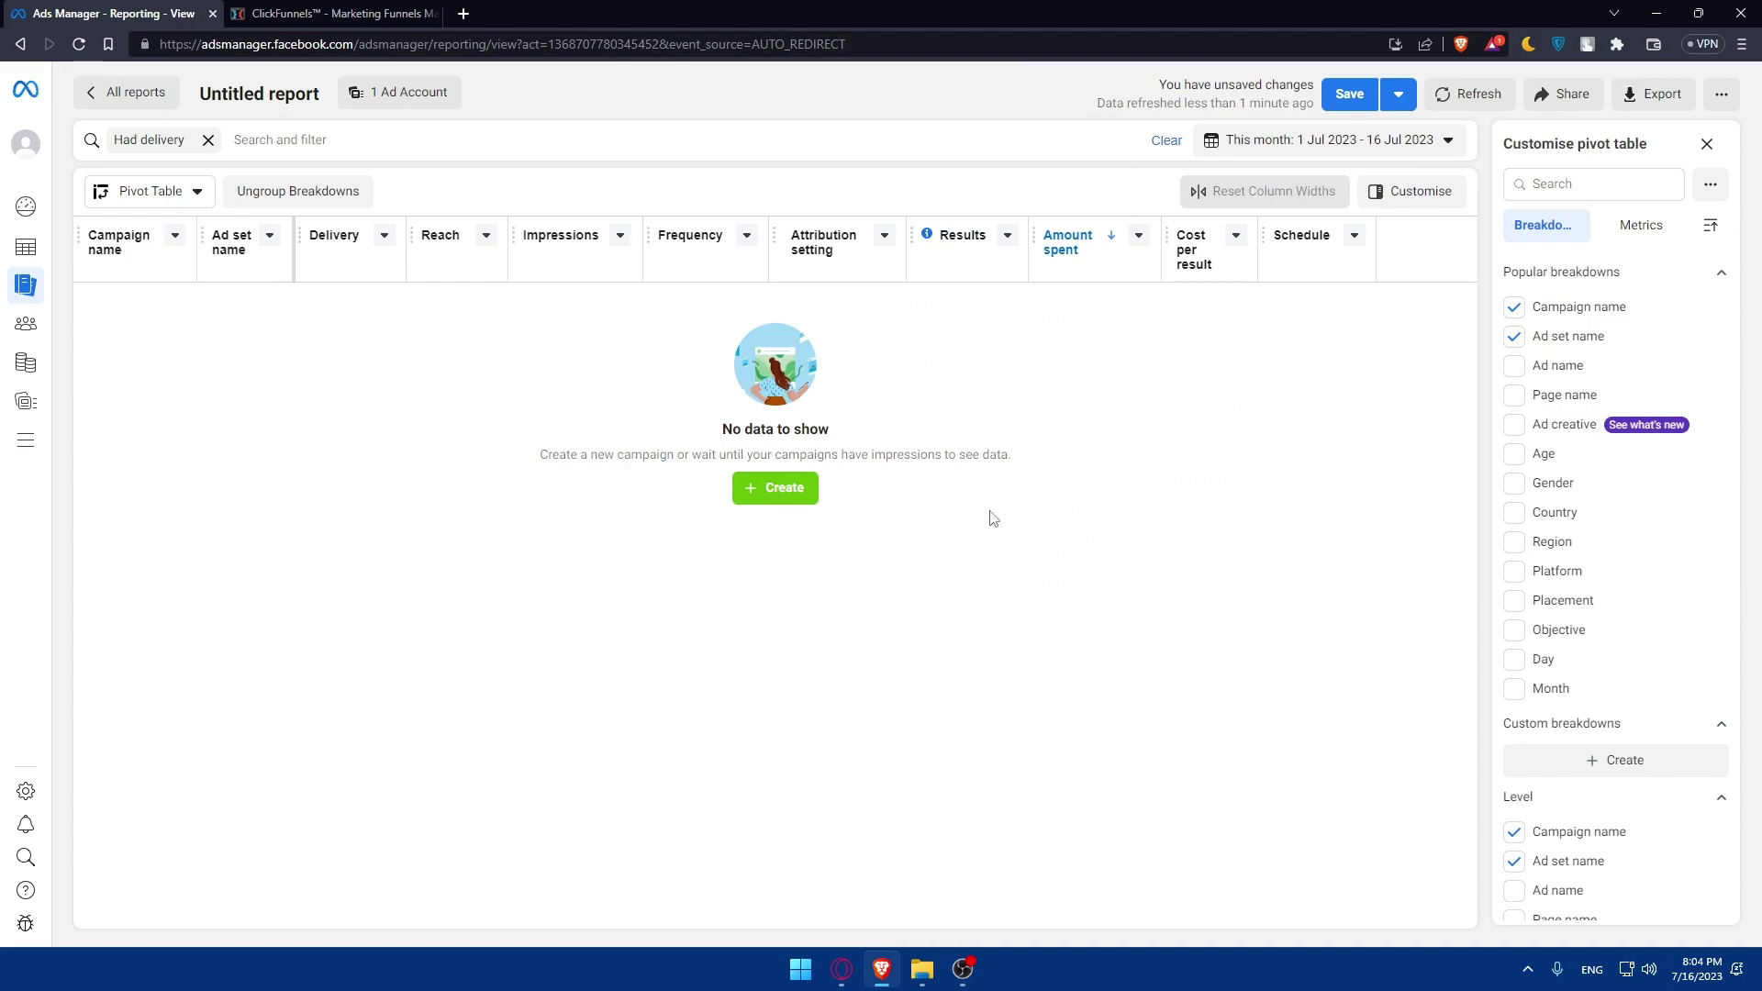
pyautogui.click(42, 326)
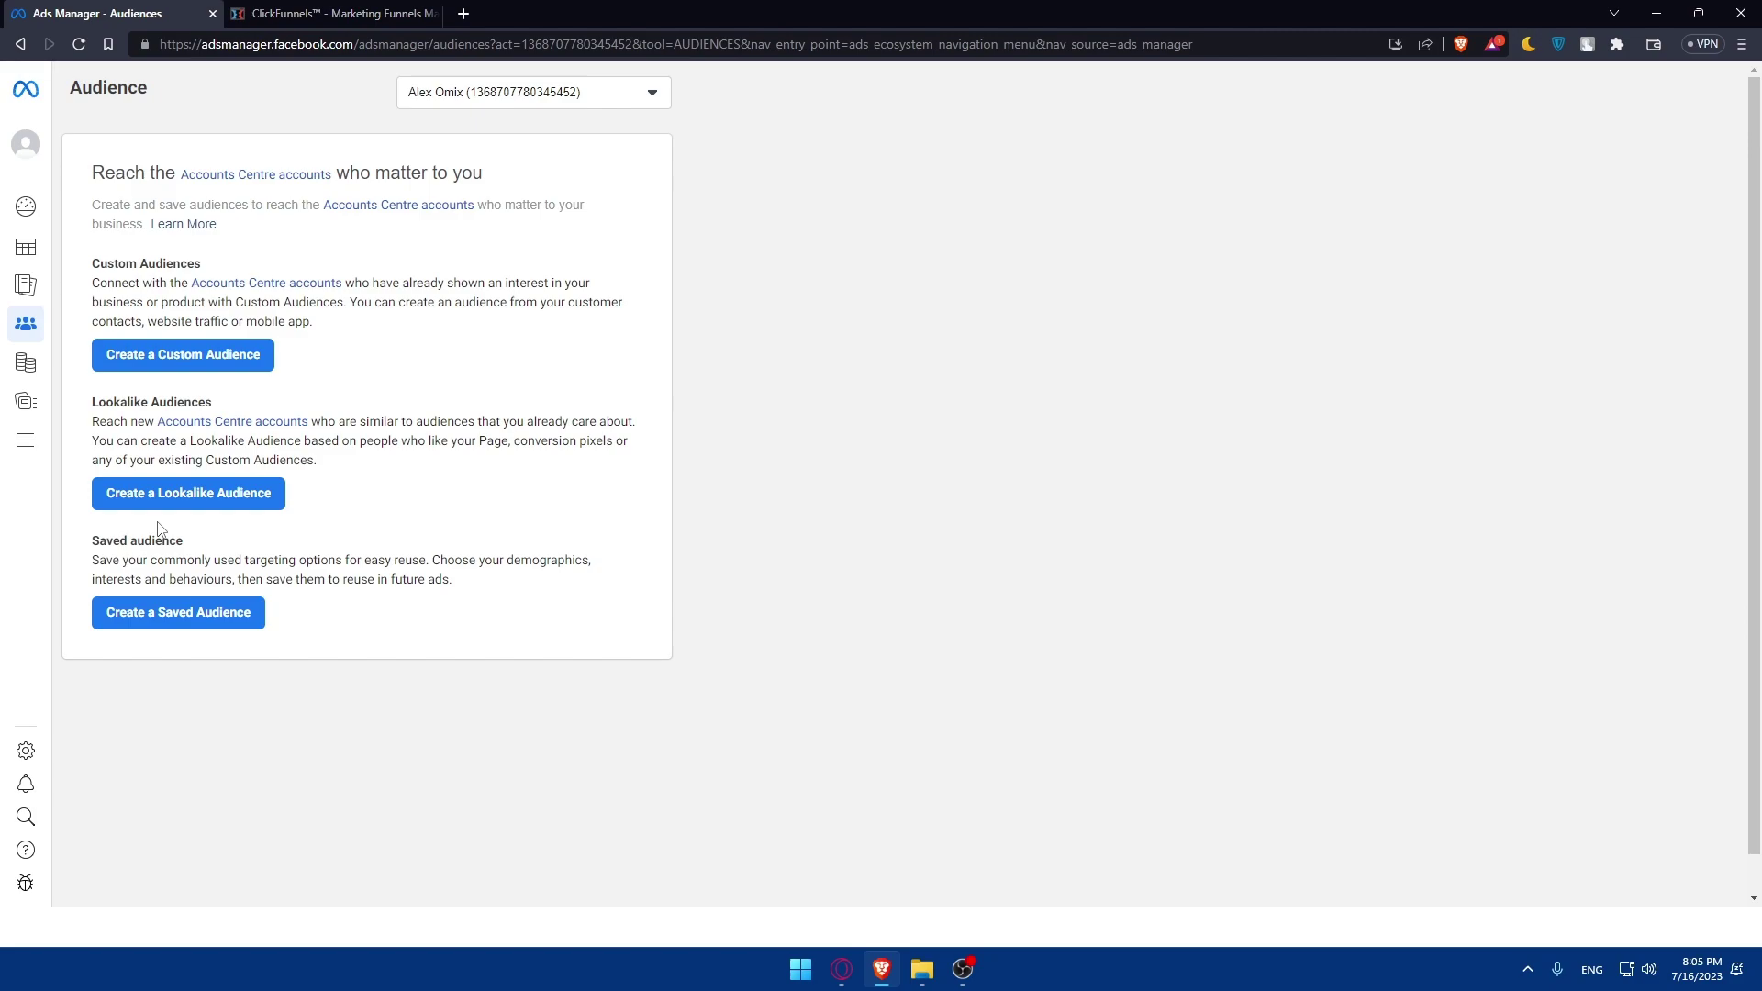
pyautogui.moveTo(33, 366)
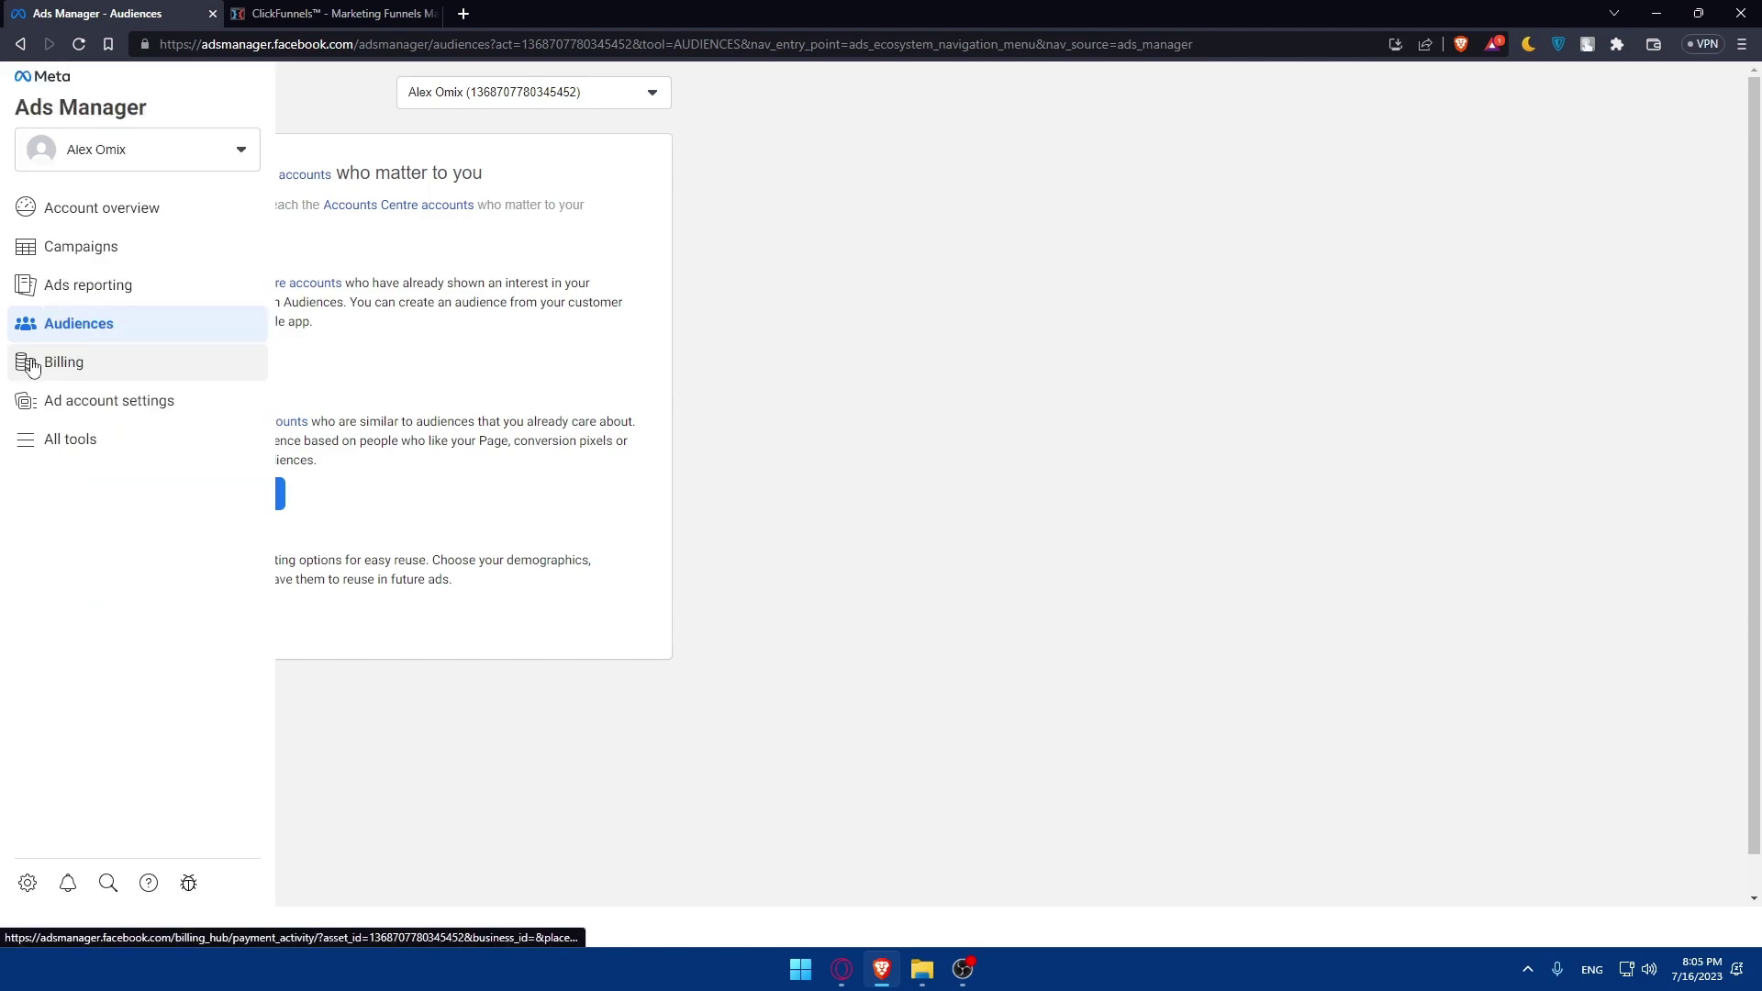